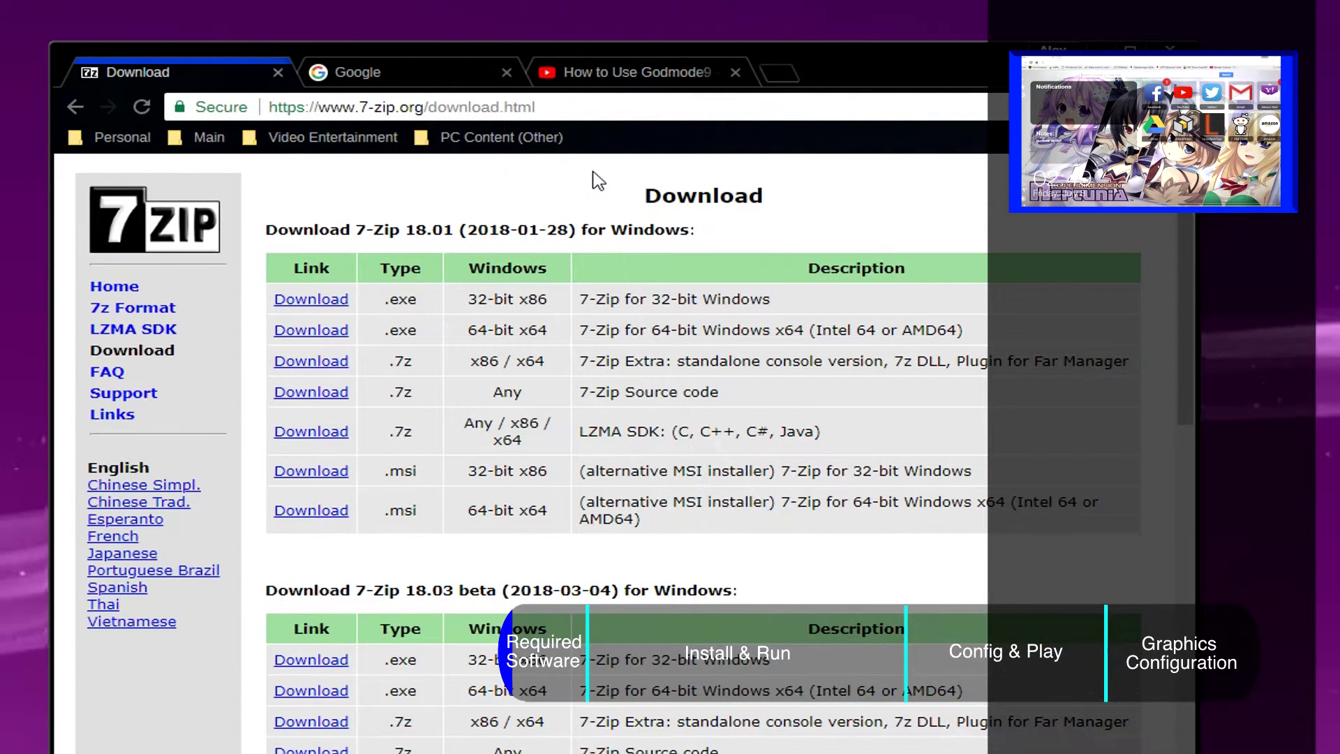
Check the New Super Mario Bros.nds game file in Downloads and close the 7-Zip and Google browser tabs
click(278, 73)
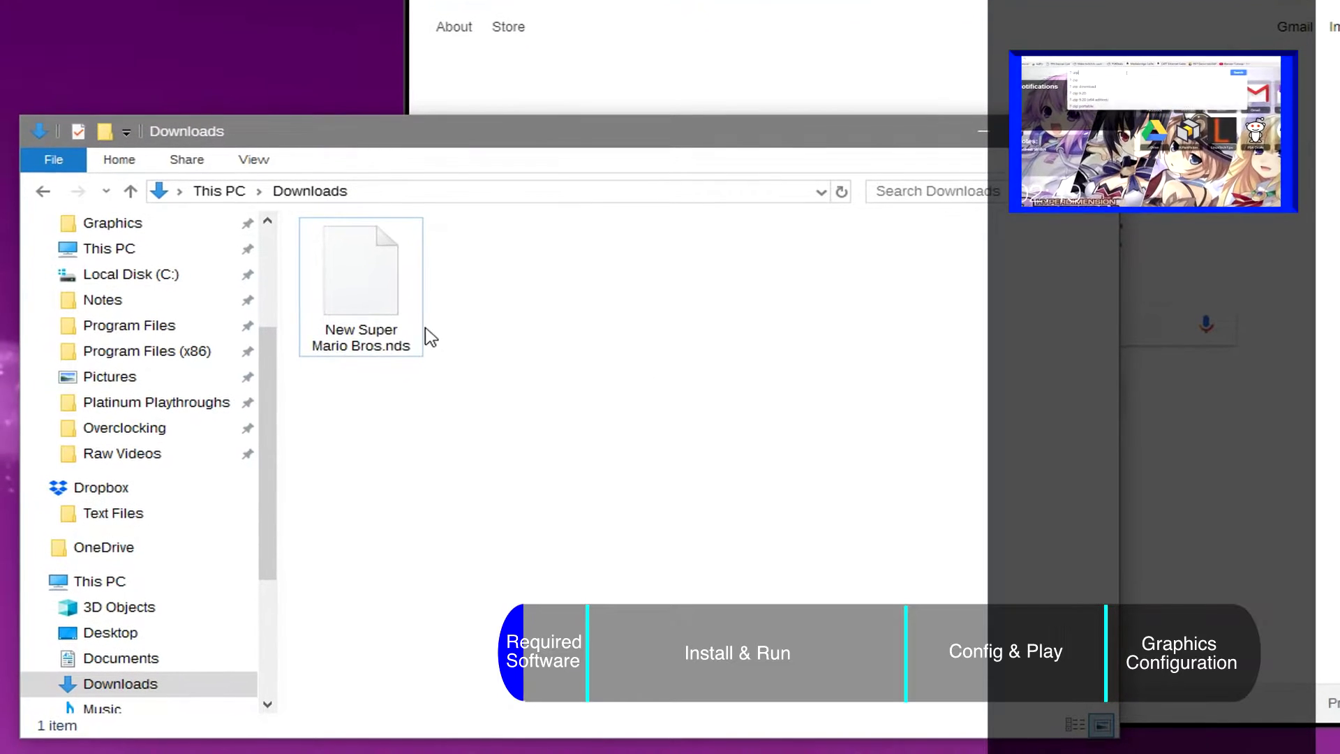
click(384, 347)
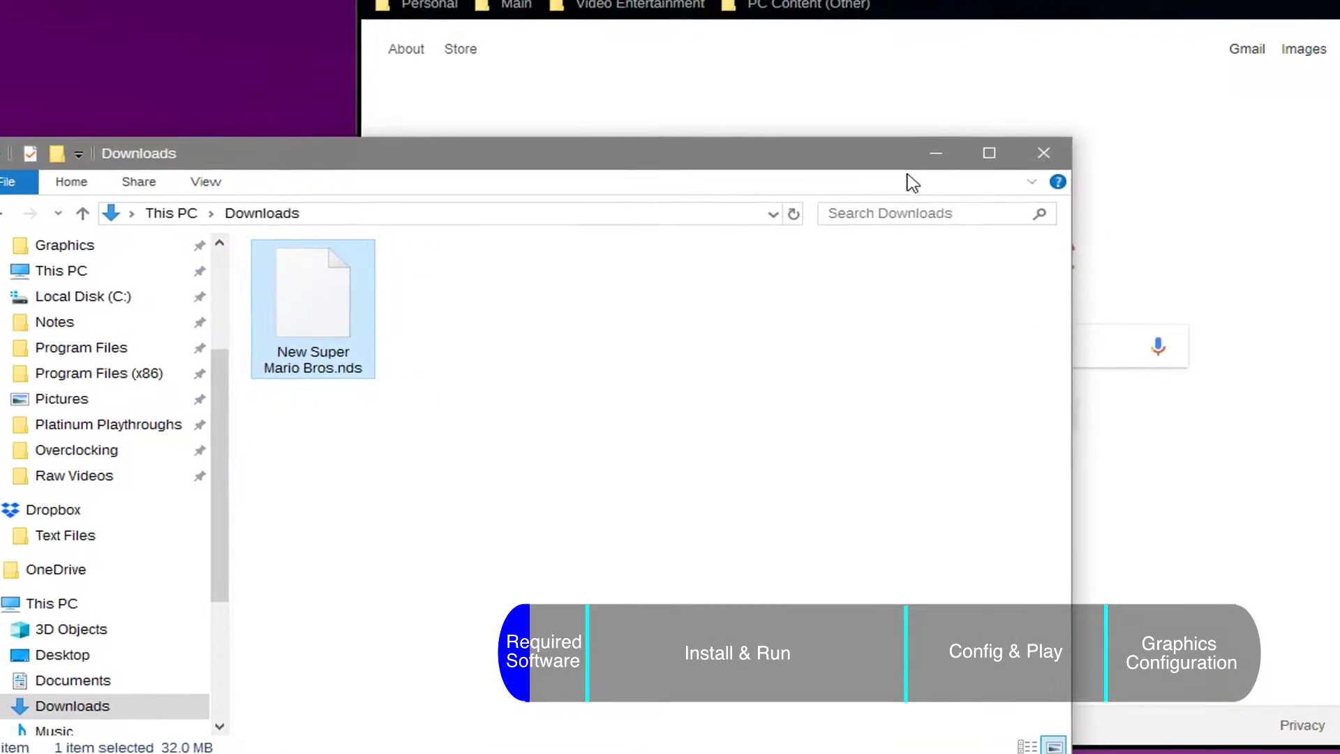
click(985, 131)
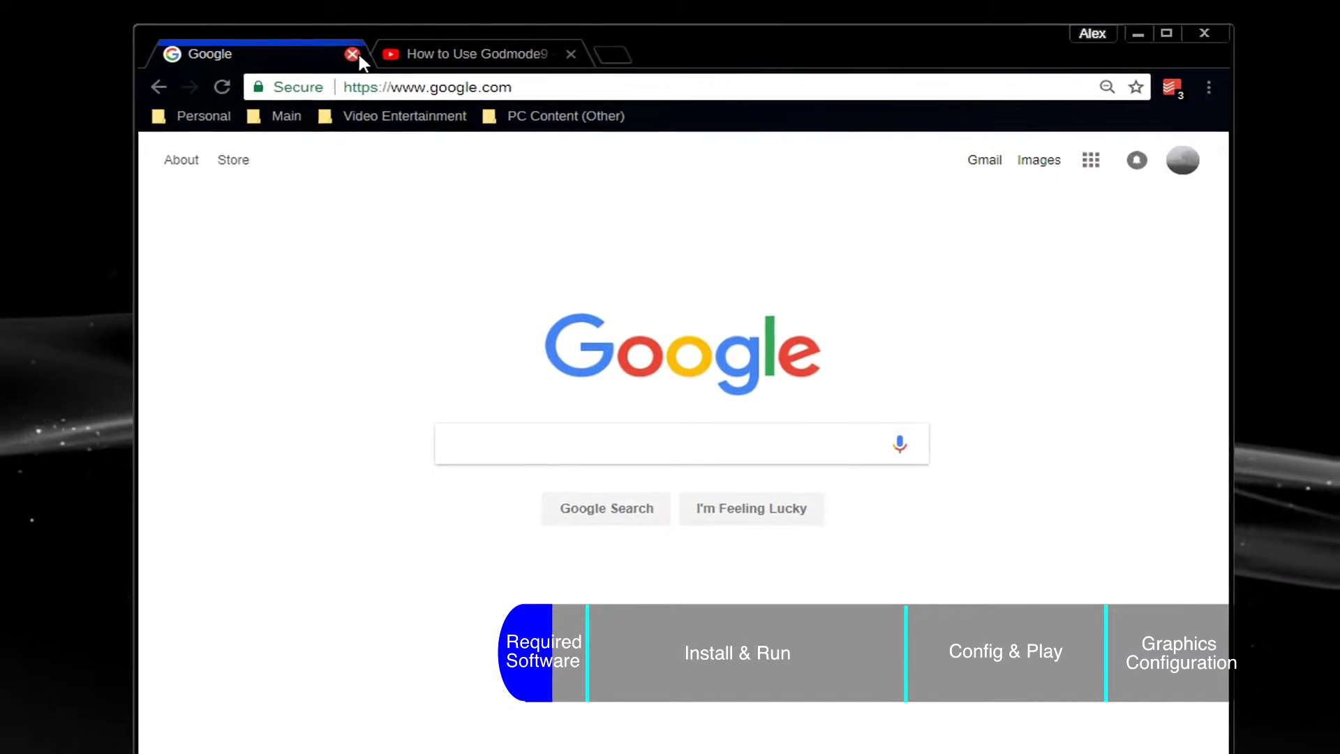
click(374, 53)
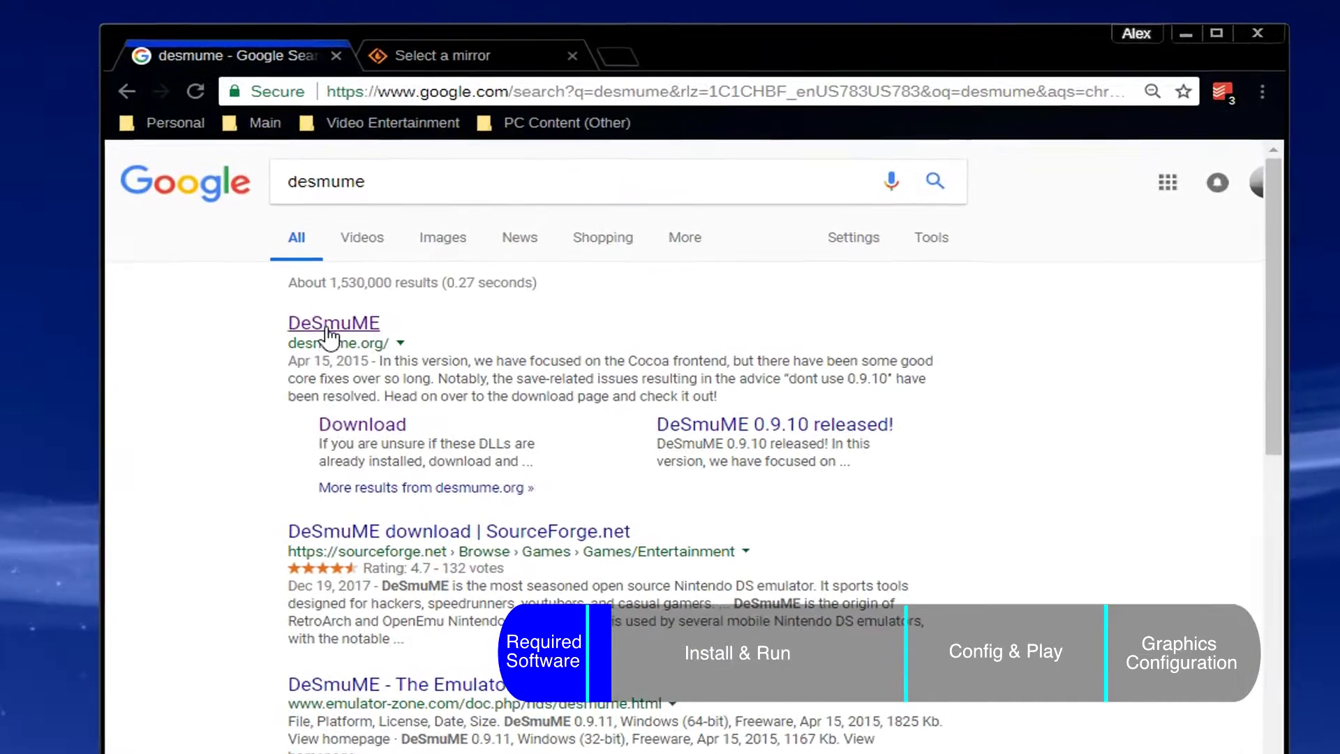
Open the DeSmuME website from the search results and bring up the Select a mirror page, closing the Metadata.odt document
click(288, 338)
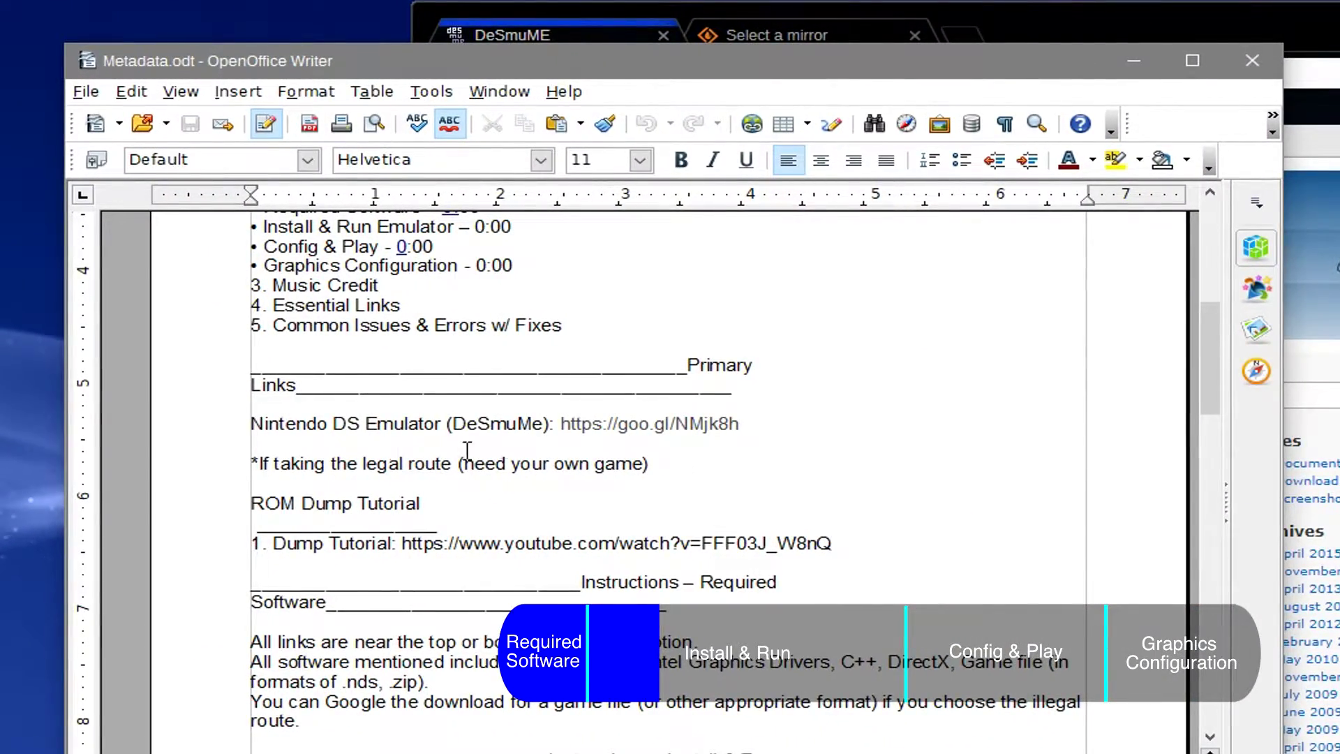
click(1252, 66)
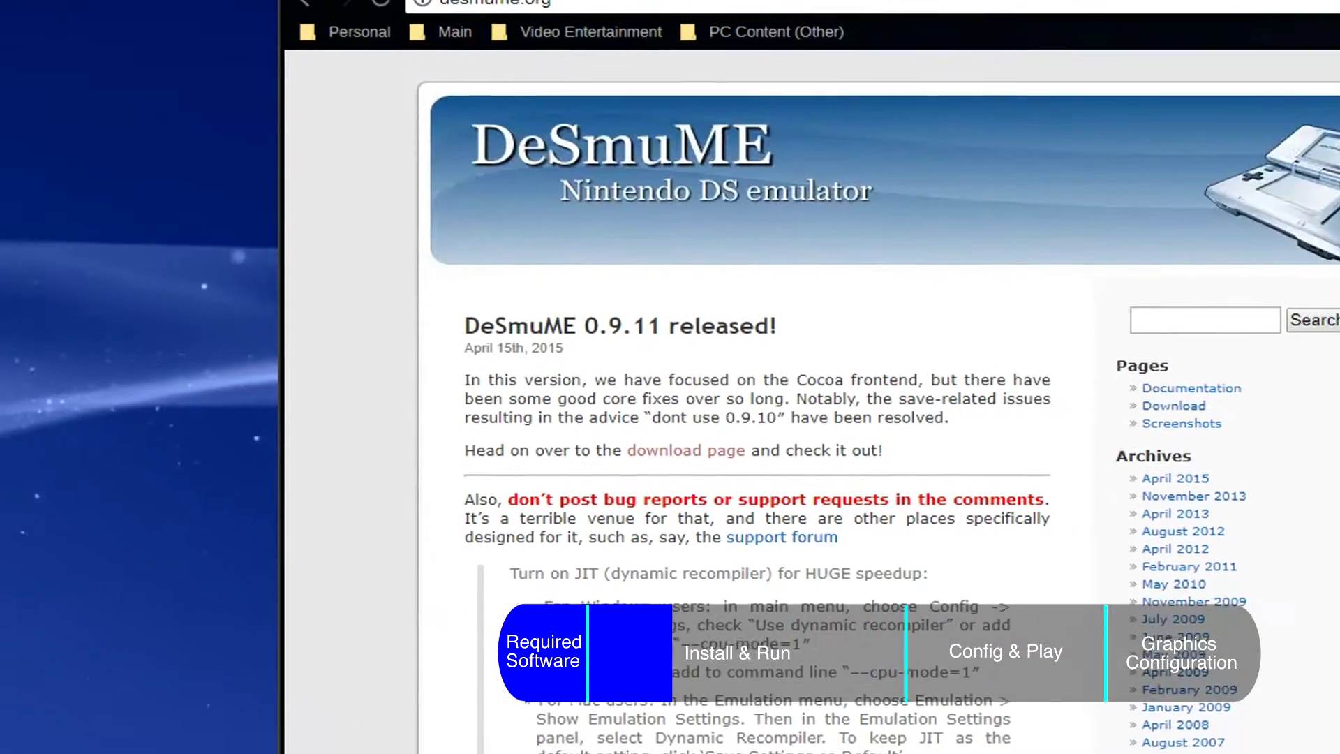
click(775, 35)
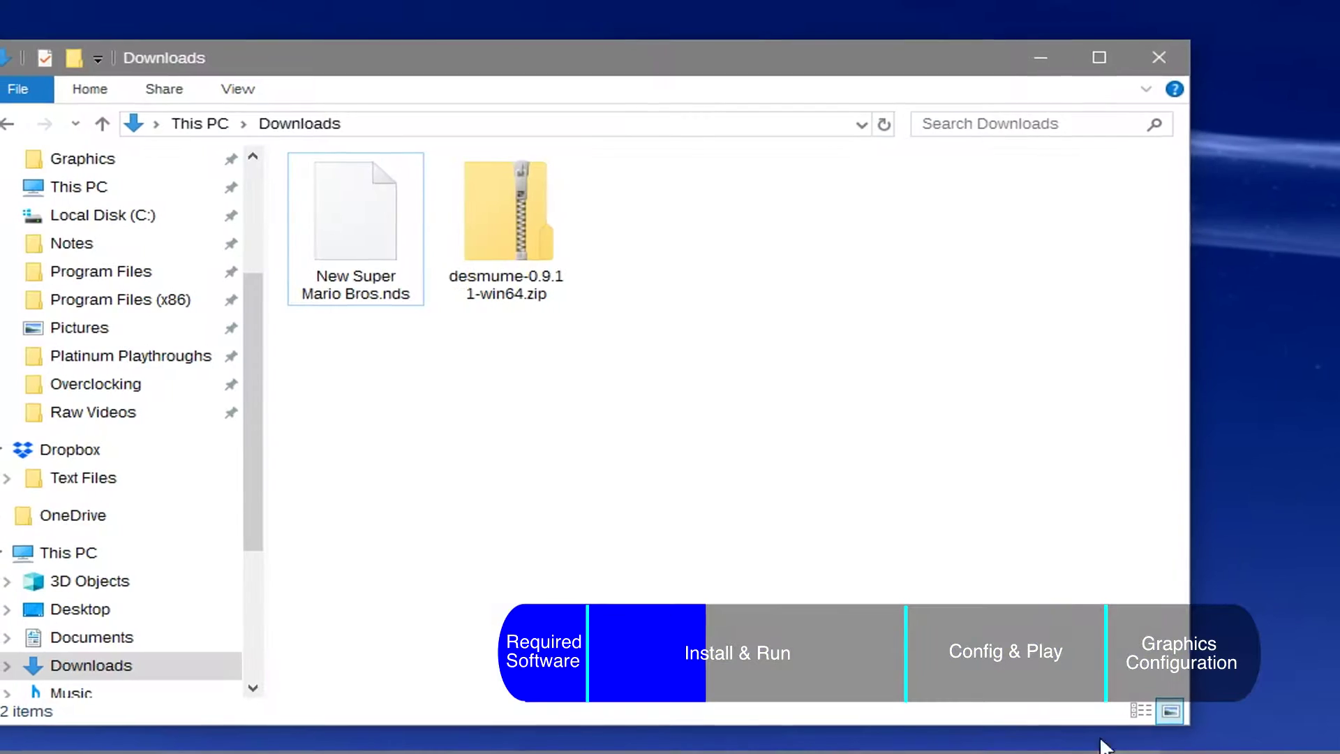
Extract desmume-0.9.11-win64.zip directly into Downloads with 7-Zip and delete the archive
right_click(518, 260)
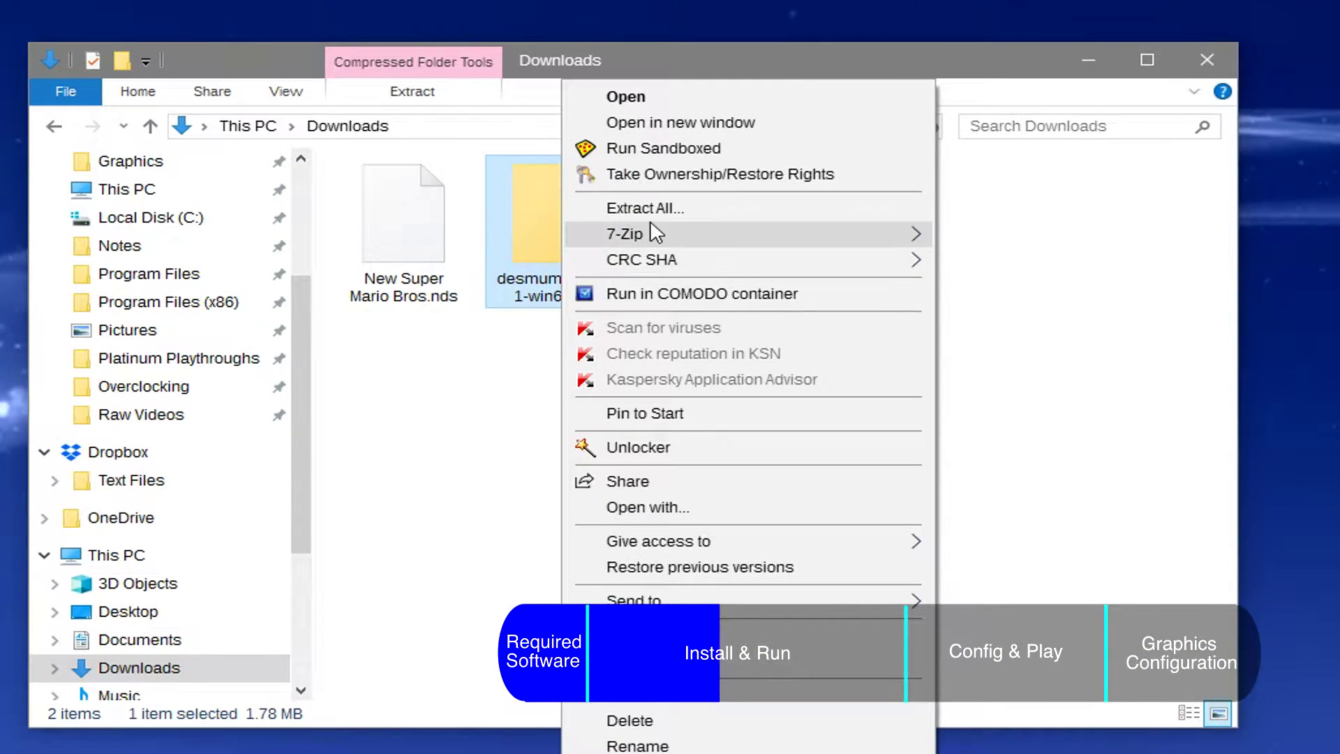
mouse_move(653, 223)
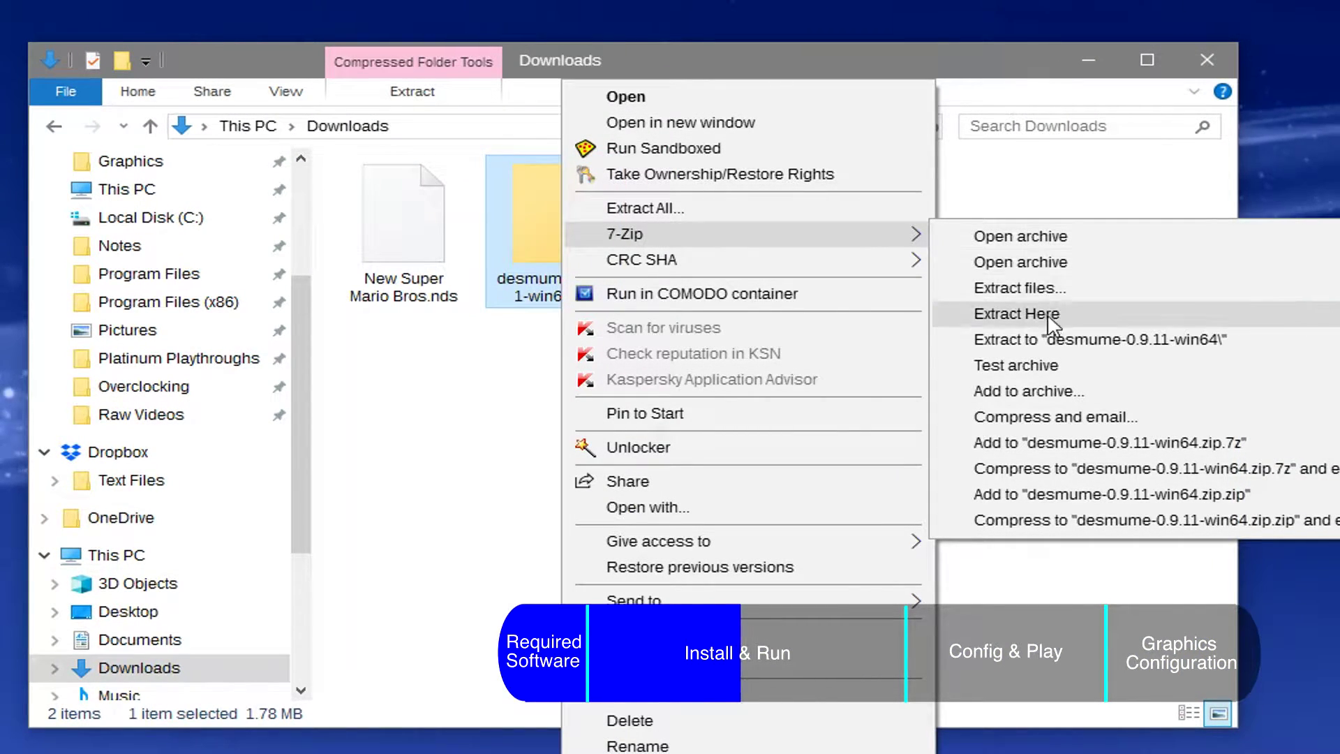
click(1016, 313)
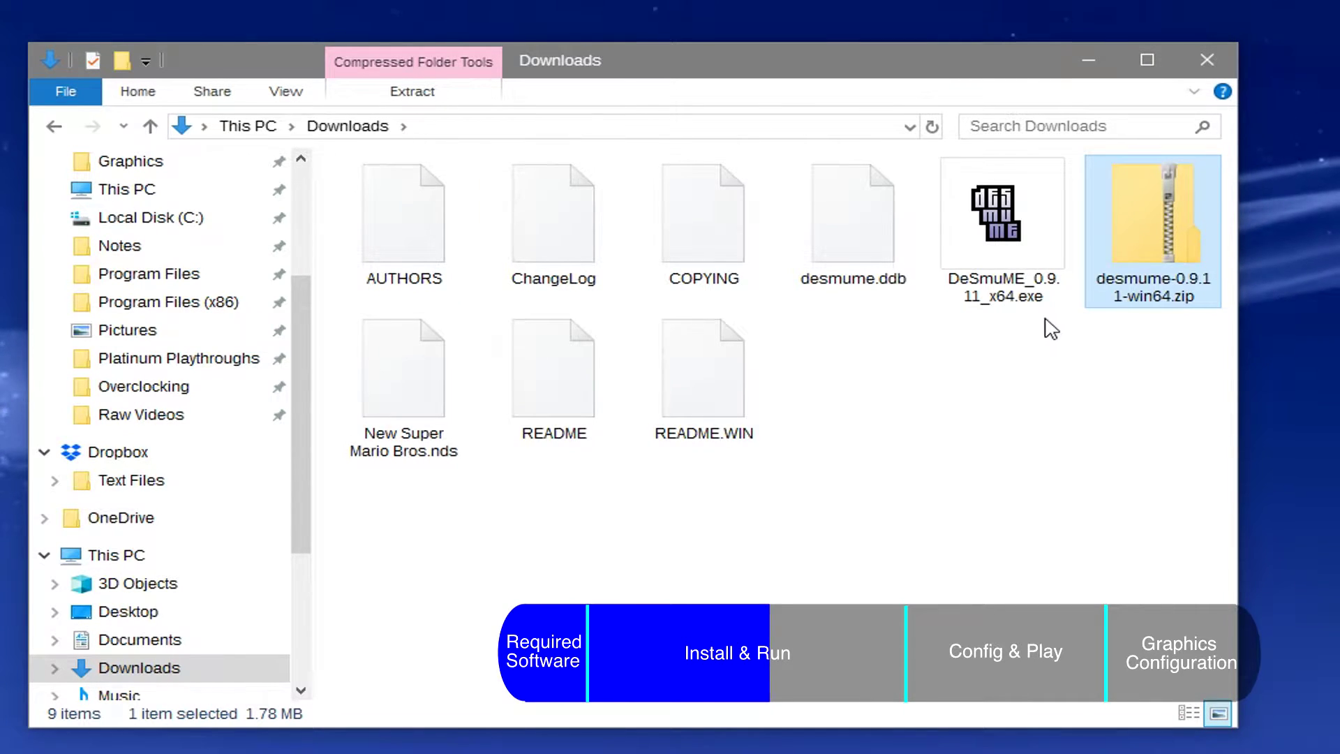
key(Delete)
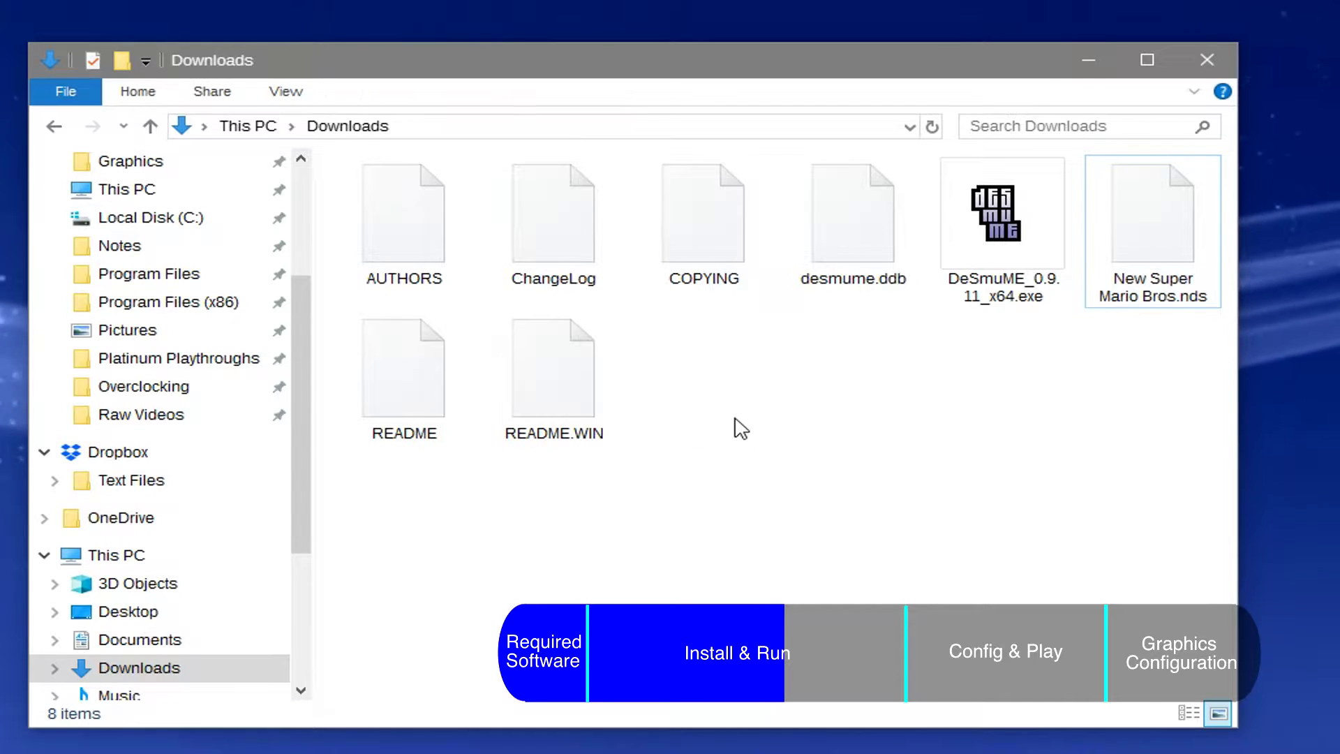
Create a new folder named DeSmuME in Downloads
right_click(734, 420)
mouse_move(941, 702)
click(1098, 434)
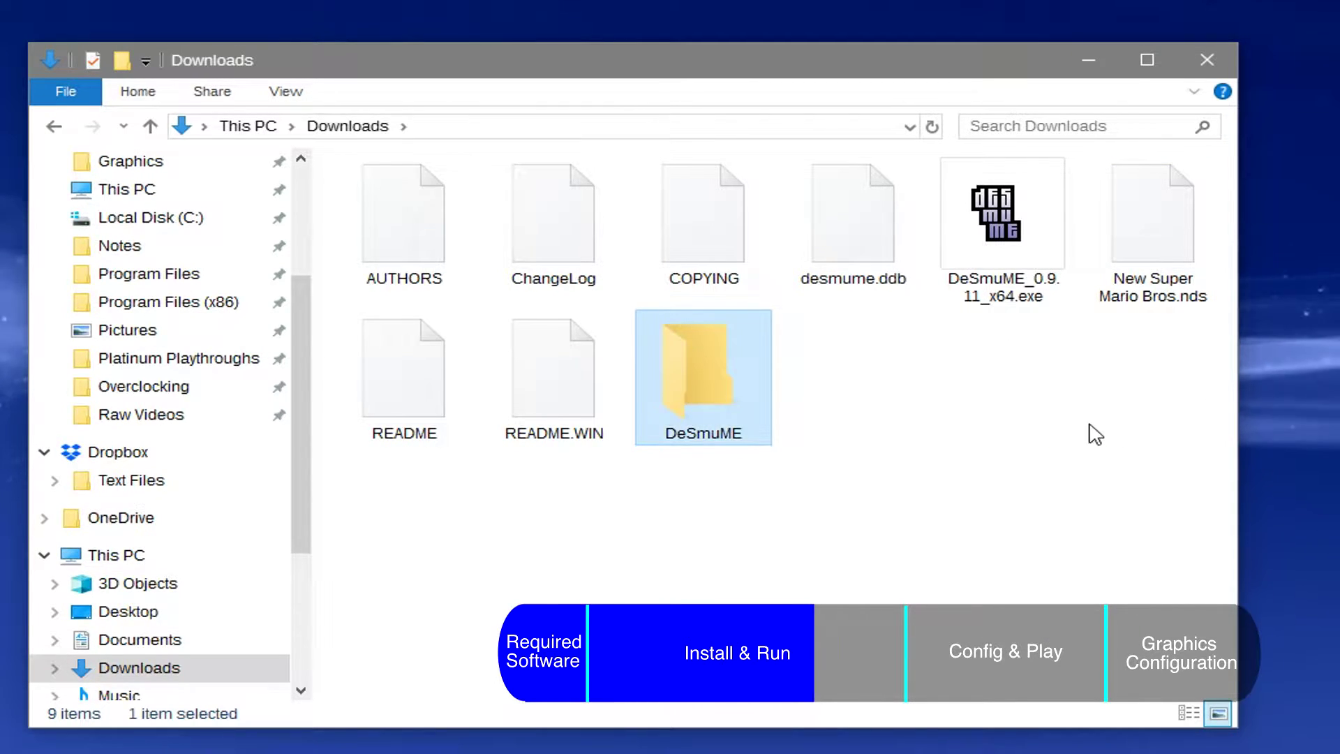
Move the extracted emulator files into the DeSmuME folder and launch DeSmuME_0.9.11_x64.exe from there
drag(404, 217, 501, 333)
drag(330, 247, 526, 419)
key(Delete)
double_click(572, 264)
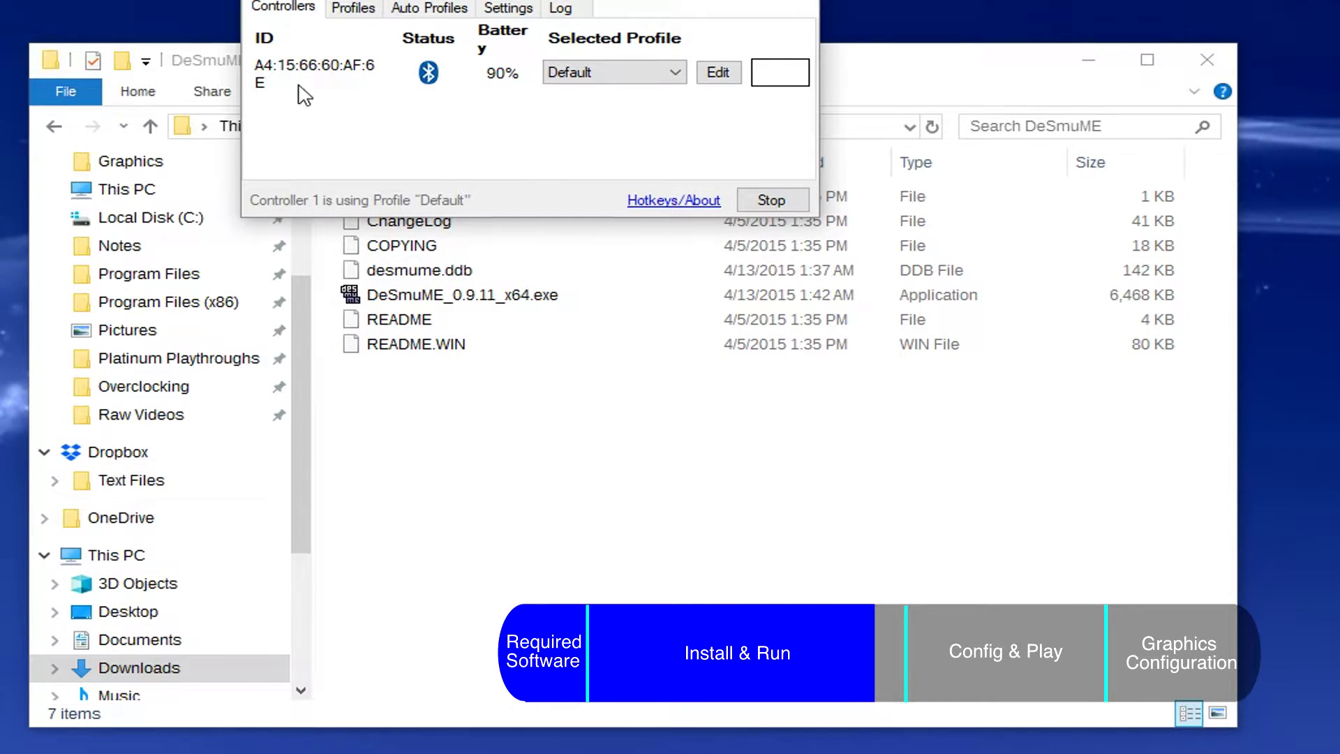
double_click(409, 294)
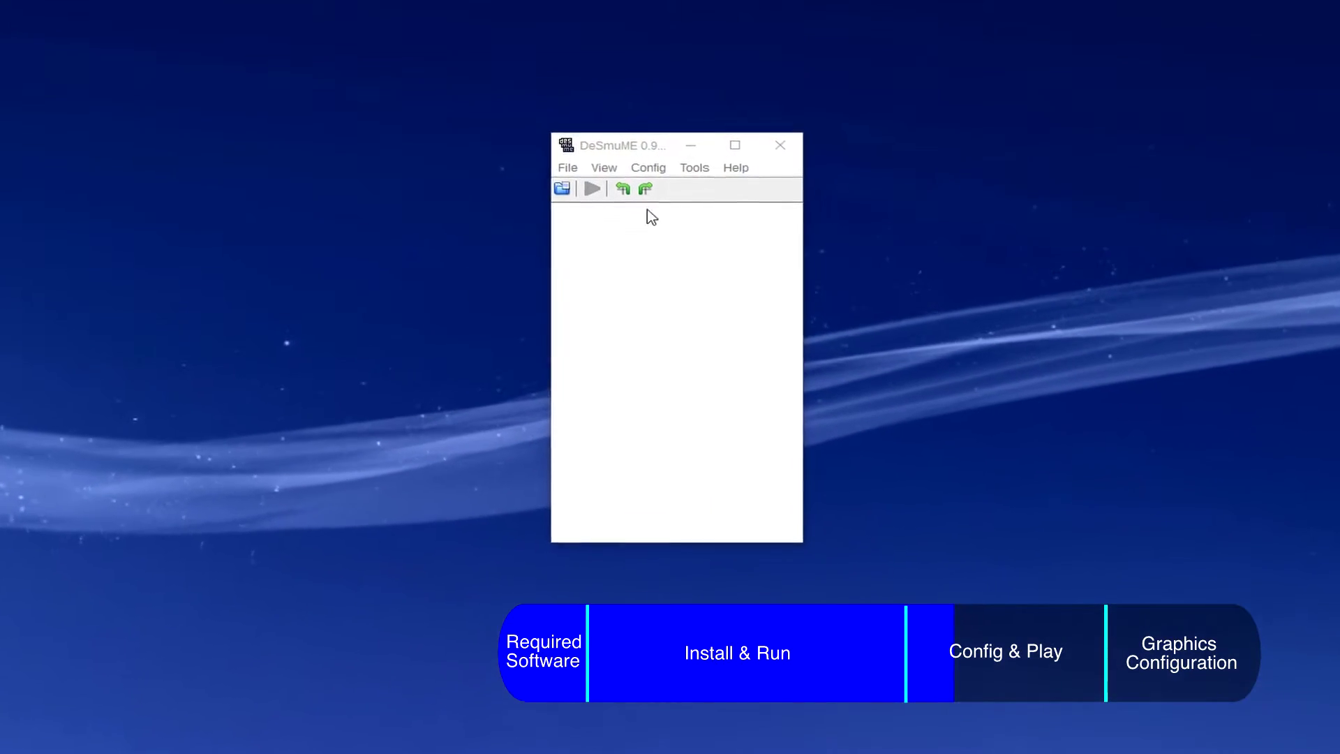
Map the controller in Control Config: directions to (J0)POV Up, Left, Down and Right, B to (J0)Button 1, A to (J0)Button 0
click(649, 168)
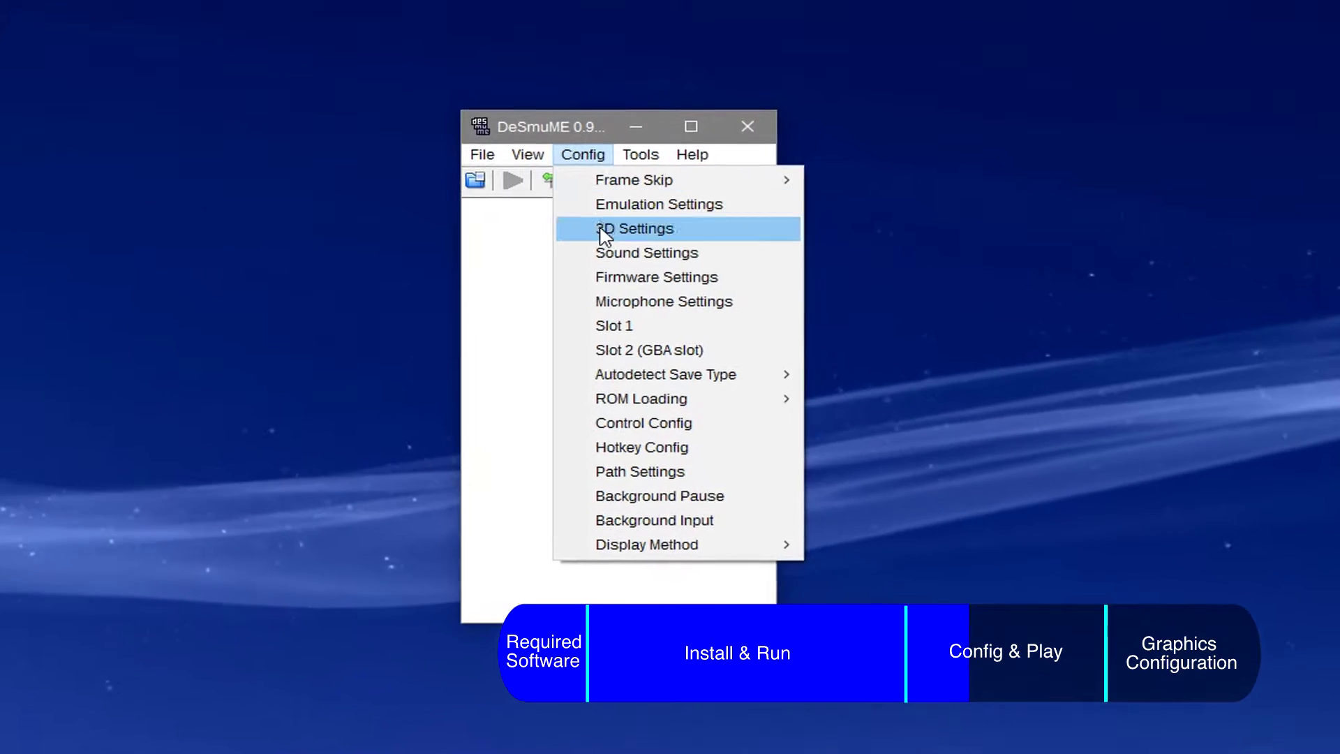
click(615, 424)
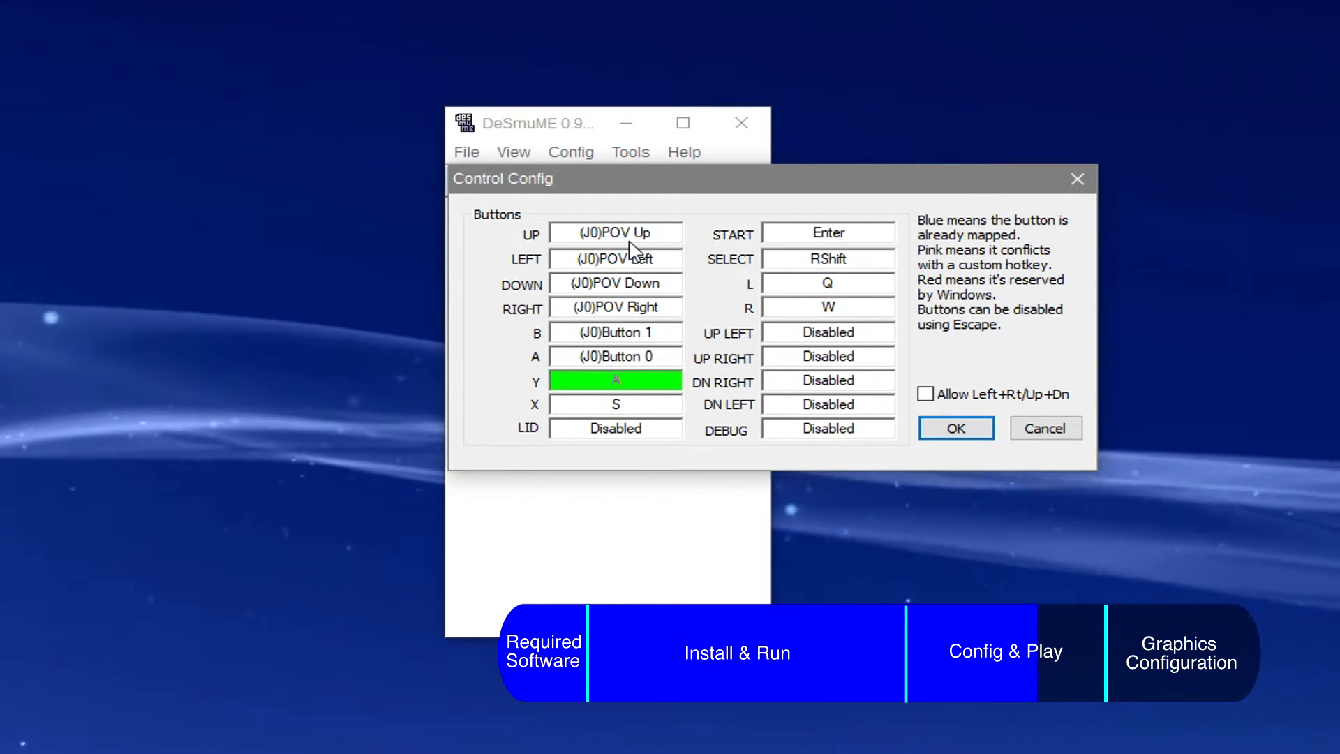
click(988, 433)
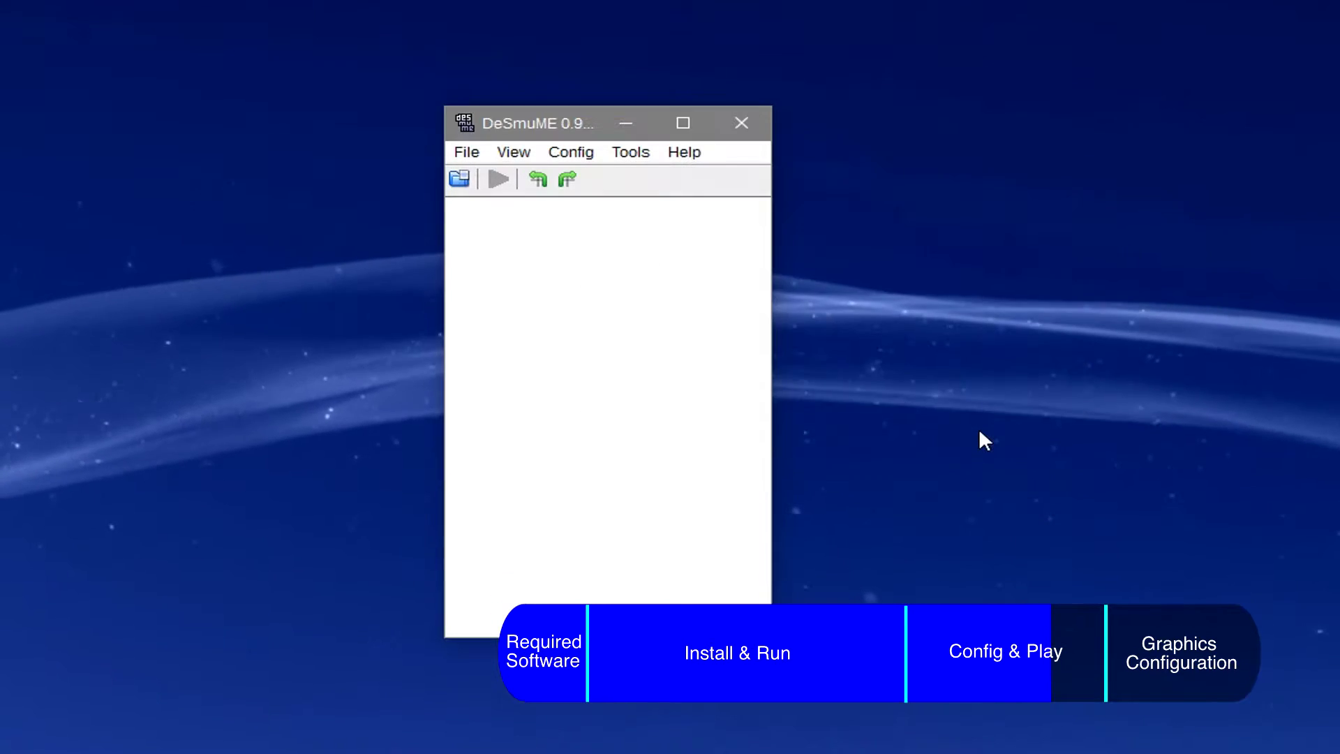
Load the New Super Mario Bros.nds ROM from the Downloads folder
click(464, 154)
click(632, 183)
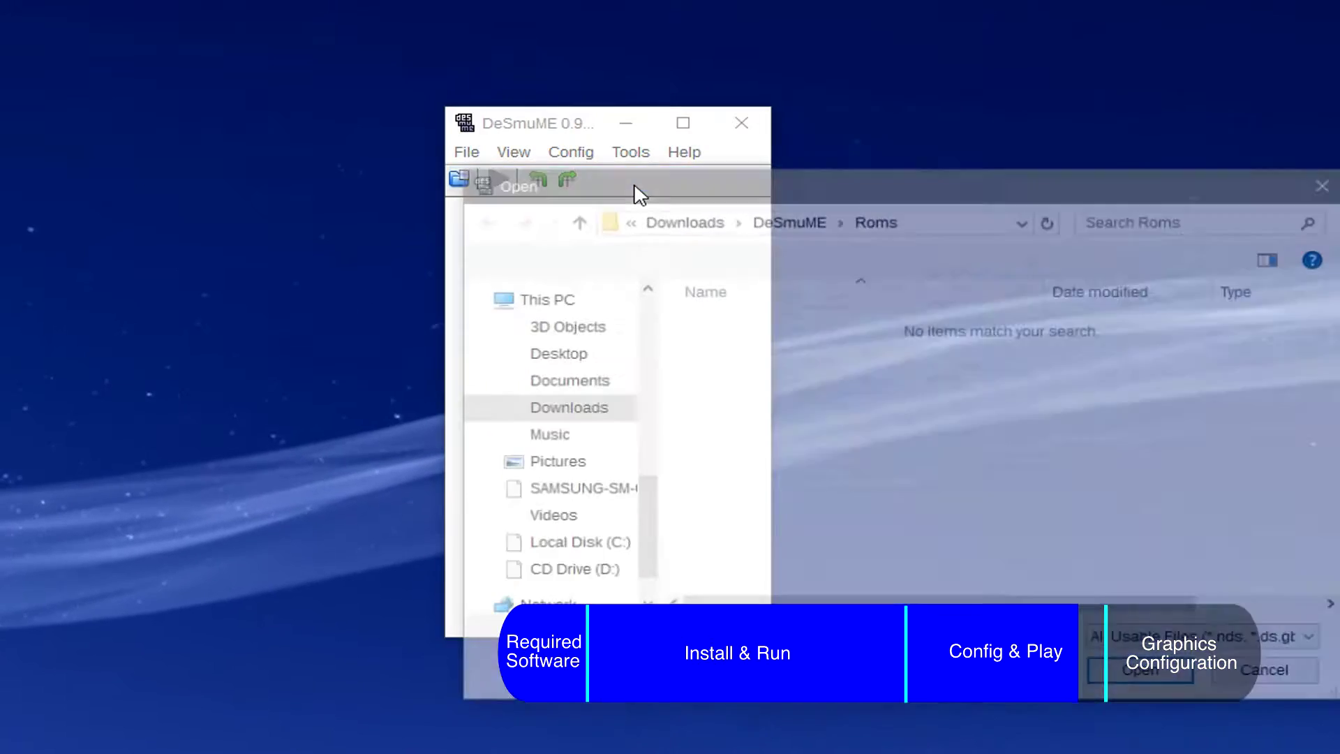
click(478, 400)
click(665, 389)
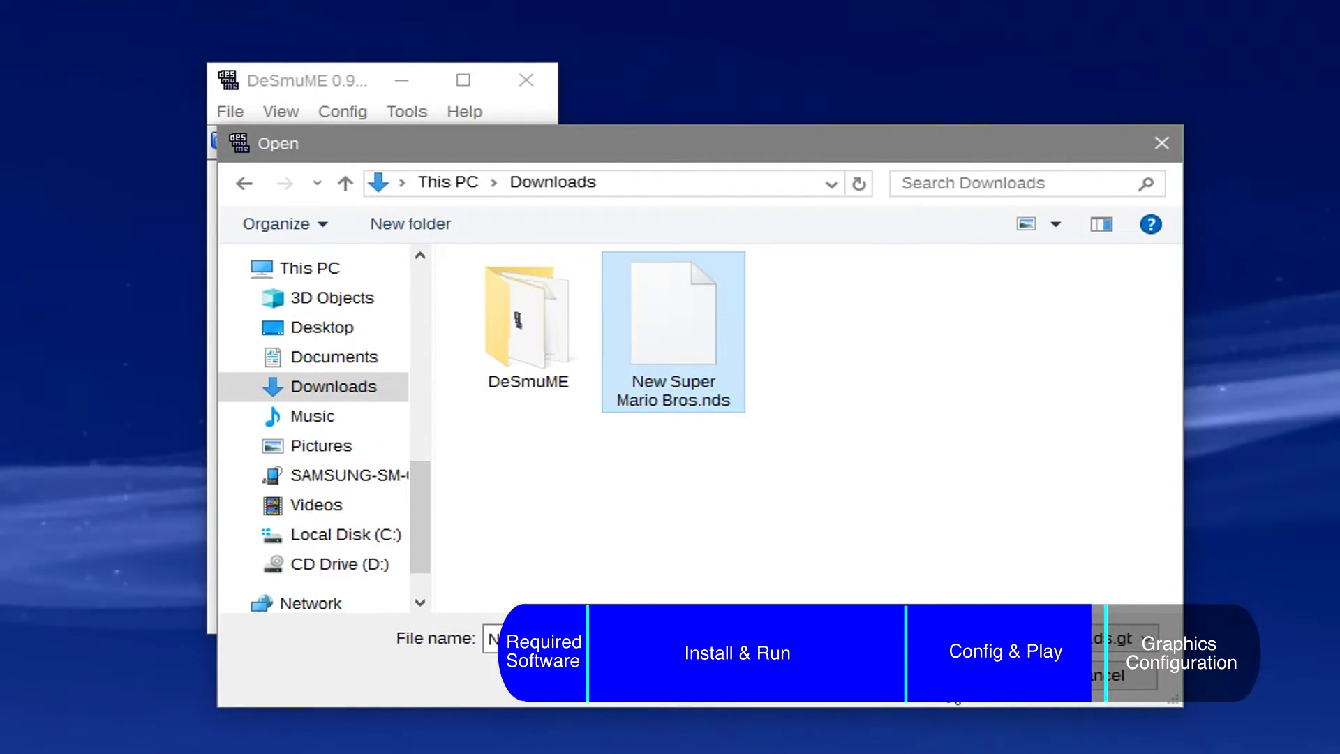
key(Return)
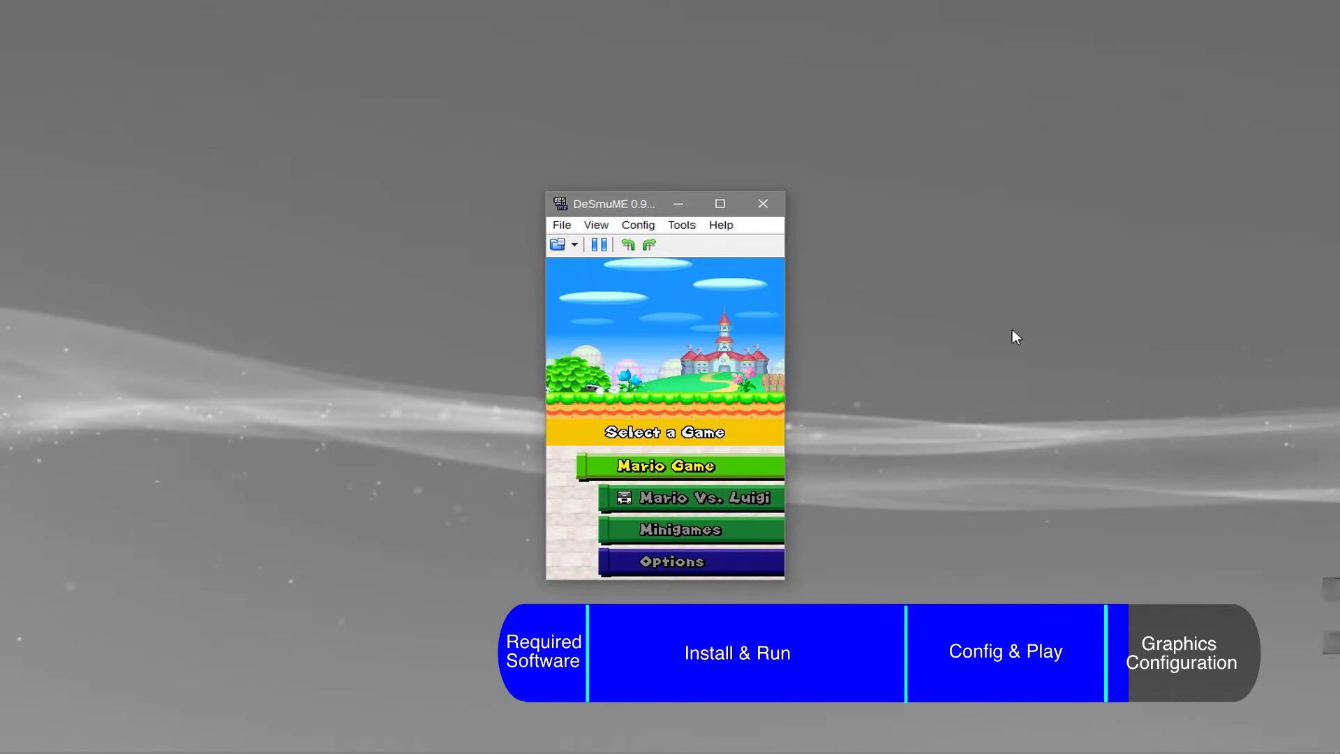
Switch the running game to fullscreen and return it to windowed mode
key(alt+Return)
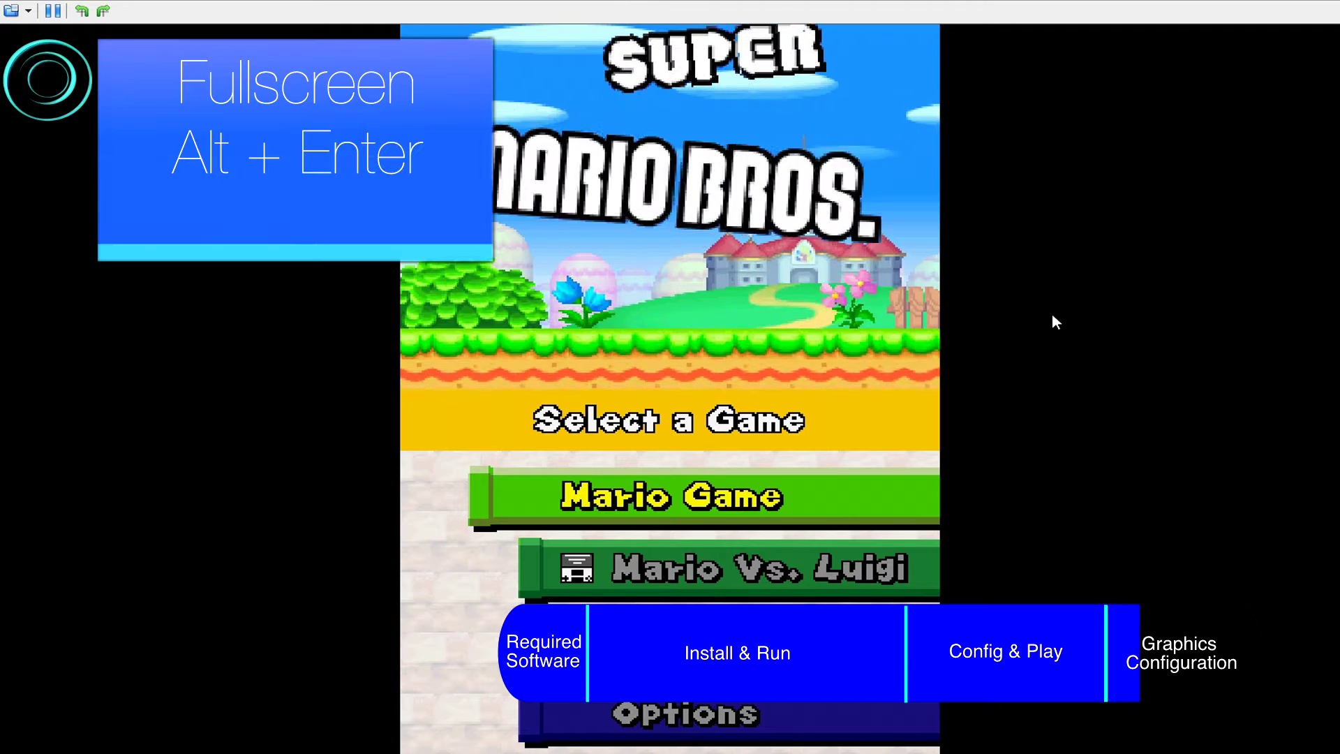
key(alt+Return)
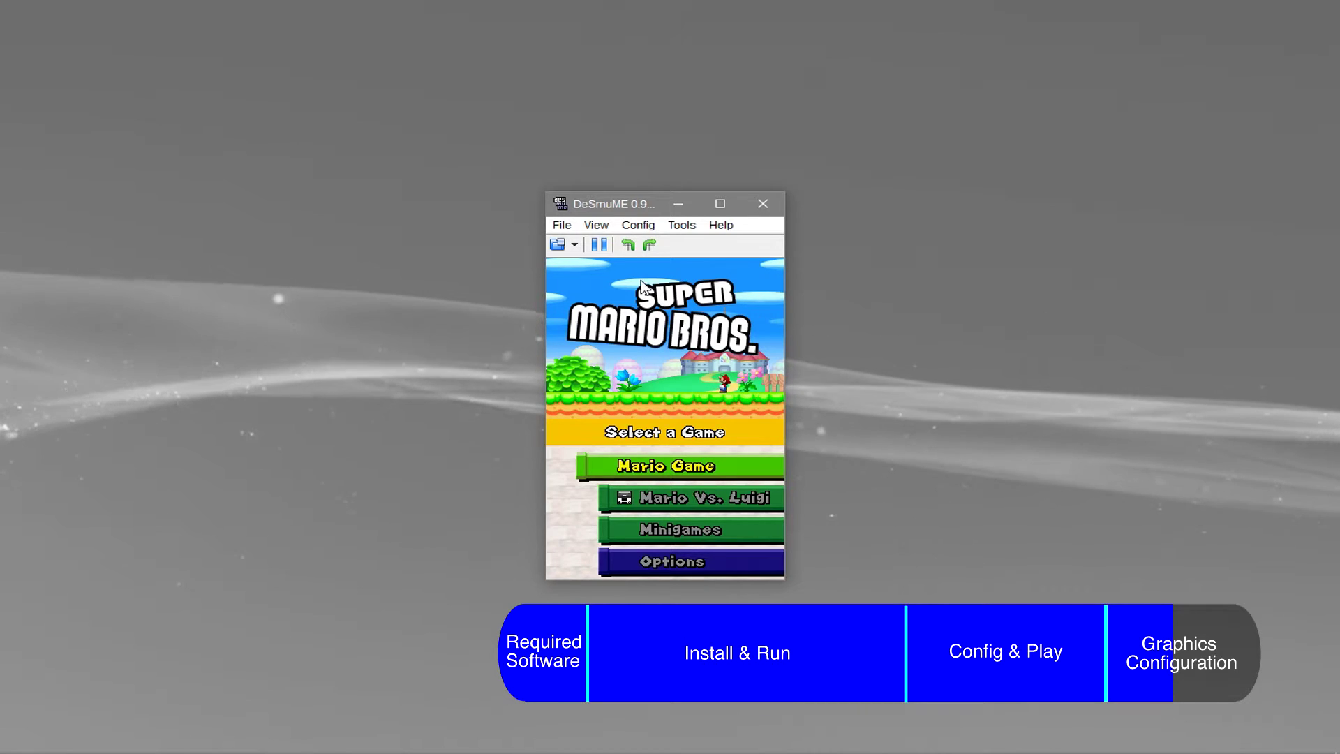
Set the 3D renderer to OpenGL 3.2 and enable anti-aliasing
click(639, 225)
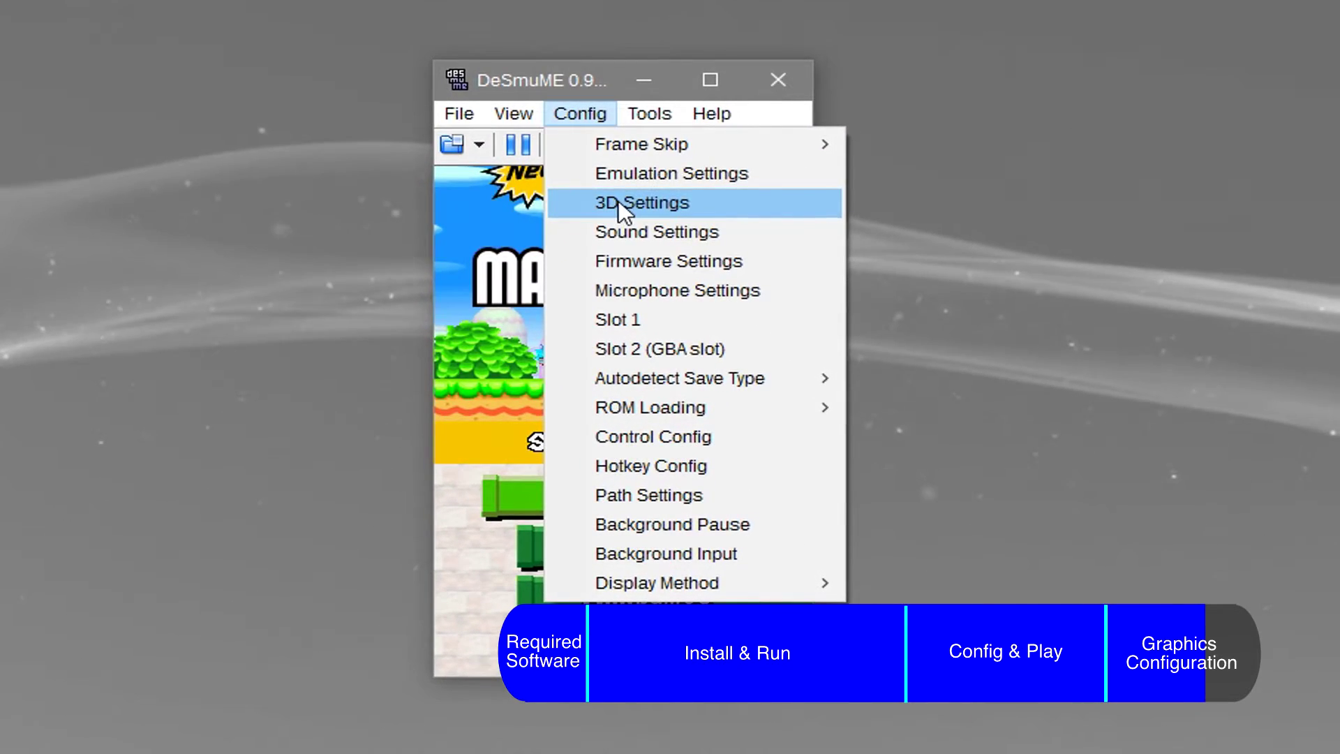
click(619, 201)
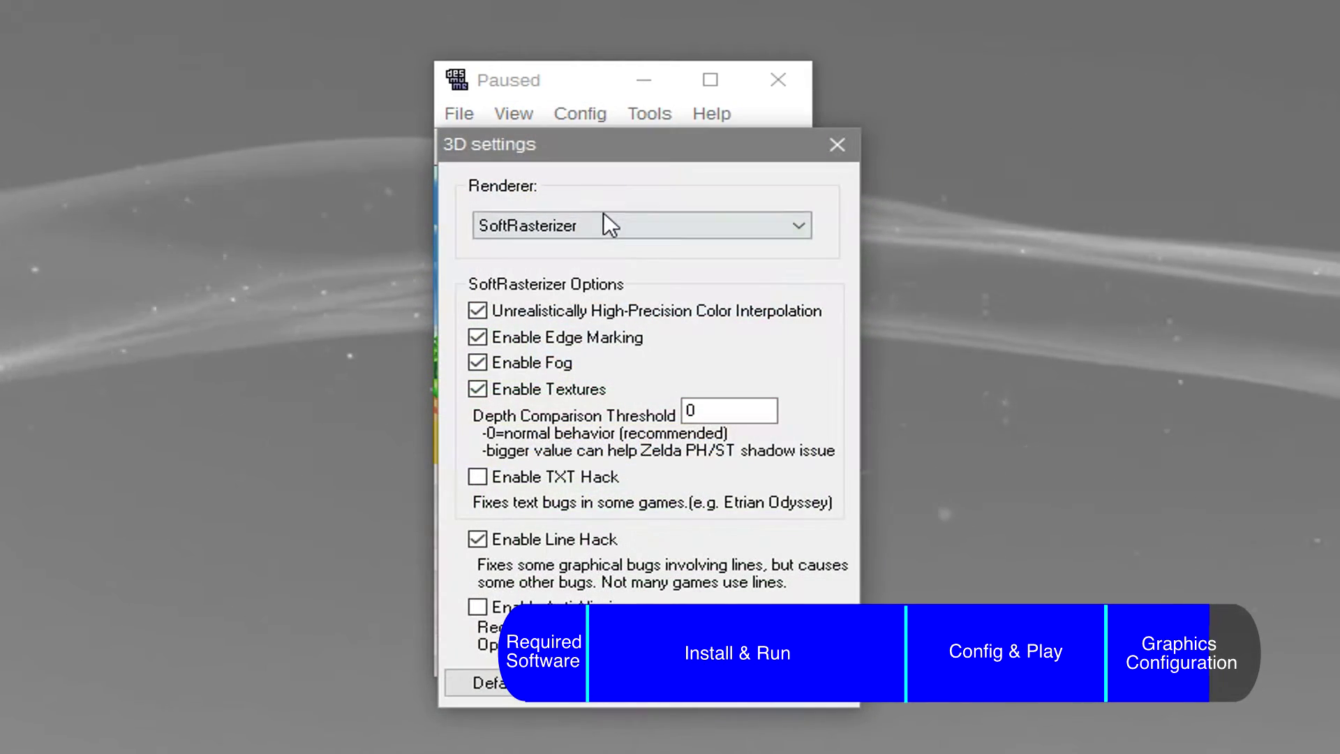
click(603, 215)
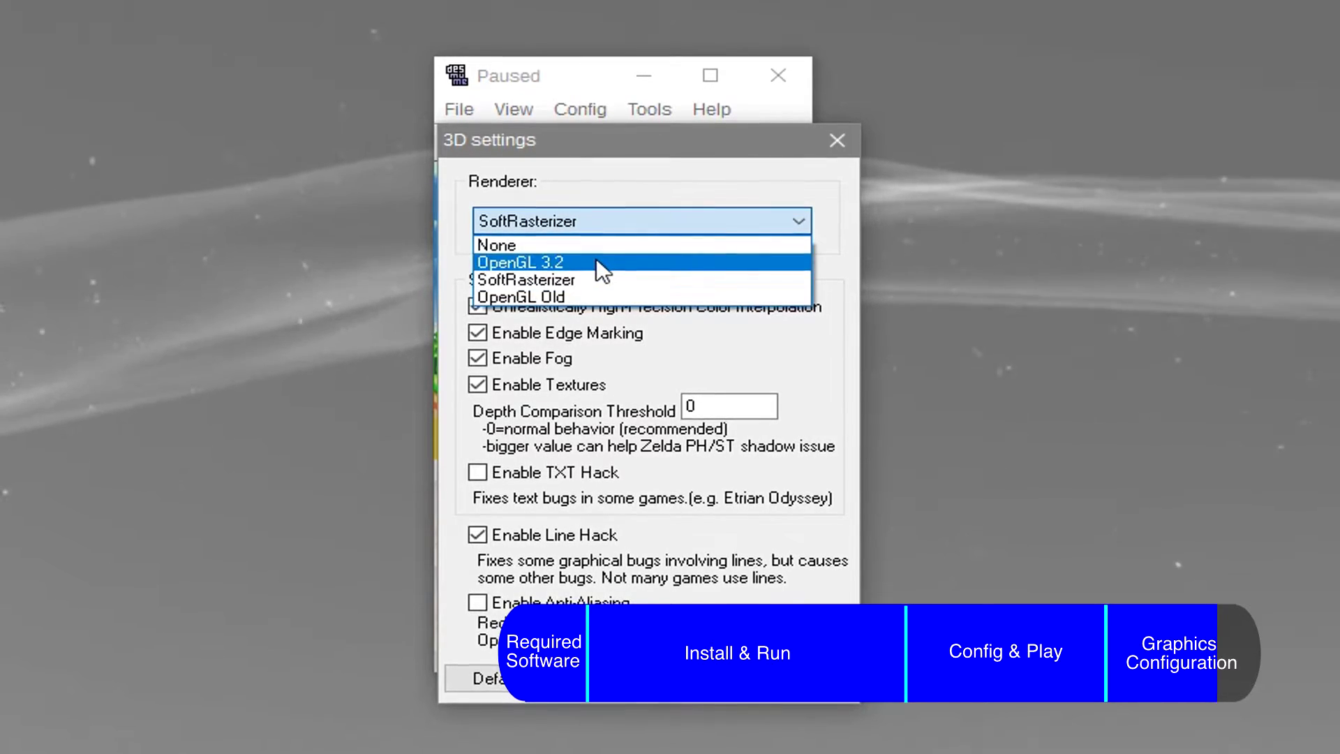
click(596, 257)
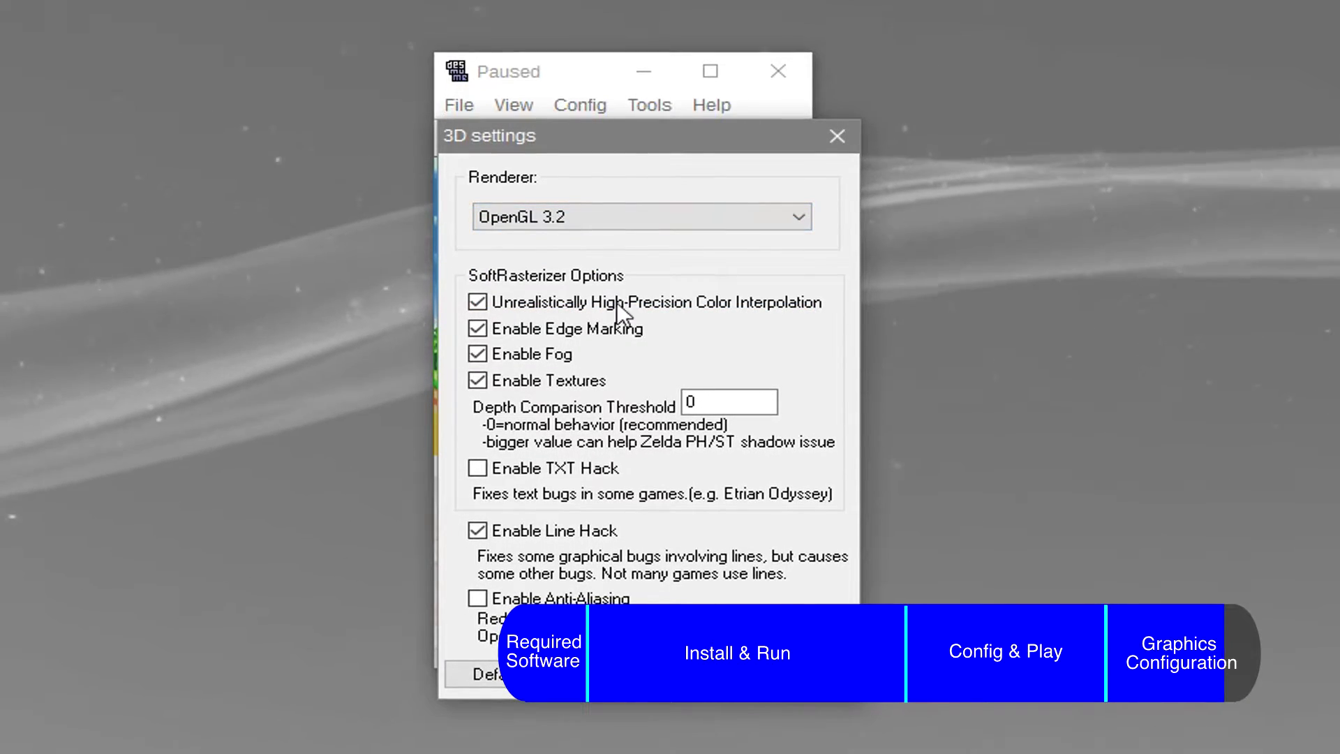
click(478, 598)
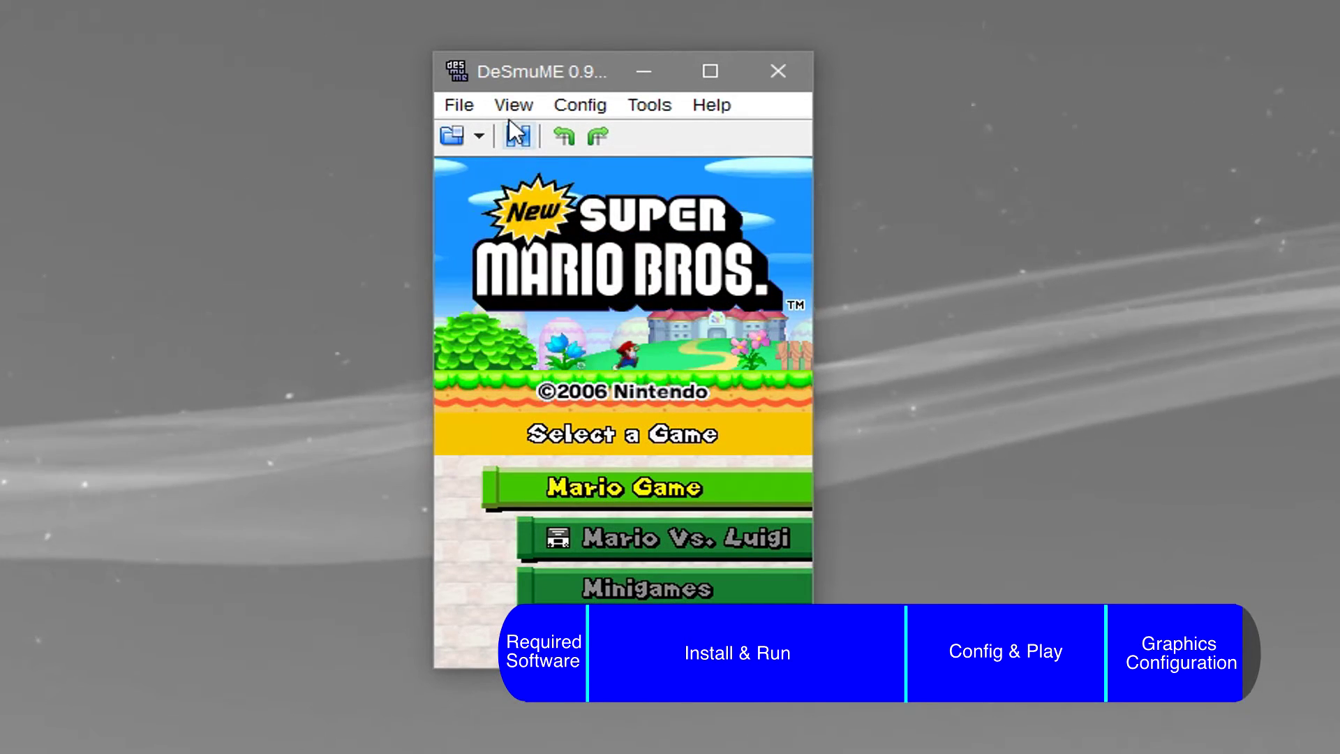
Try the LQ2x magnification filter on the game and switch the filter back to Normal
click(512, 106)
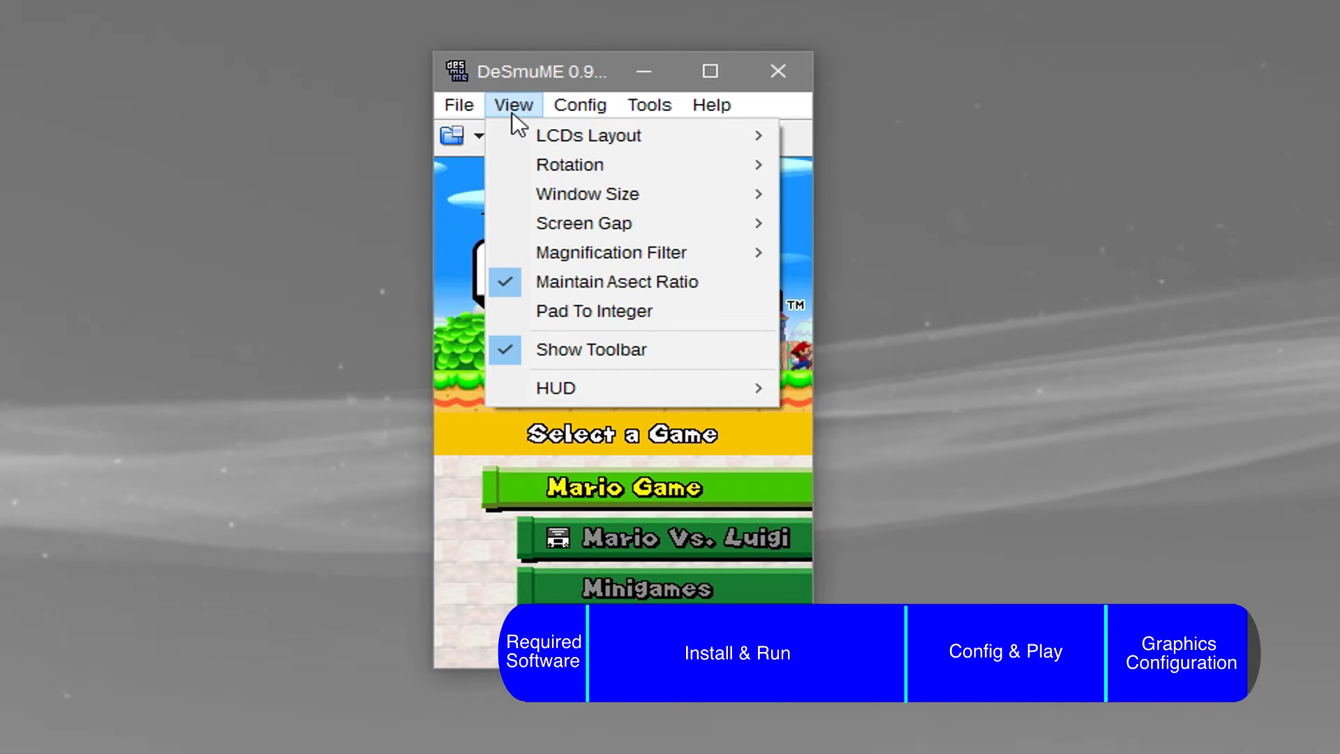
mouse_move(622, 252)
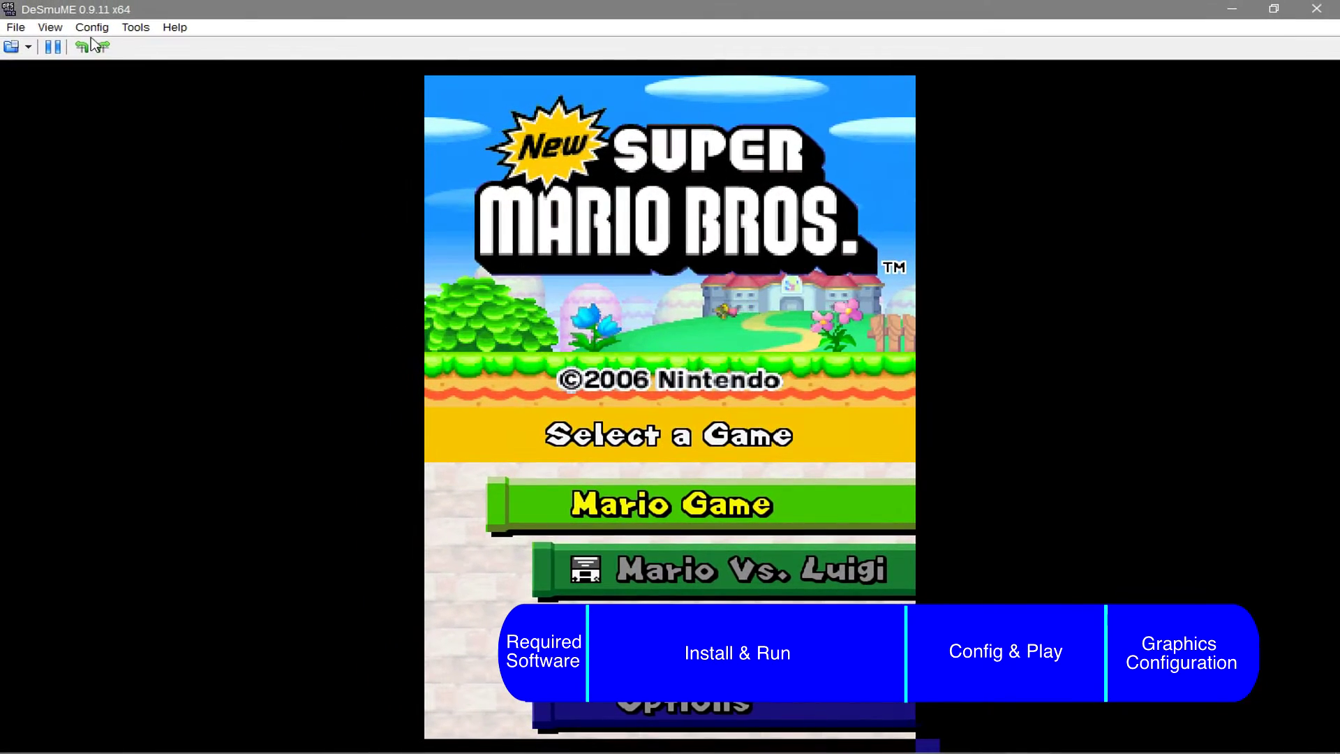
click(50, 28)
mouse_move(82, 87)
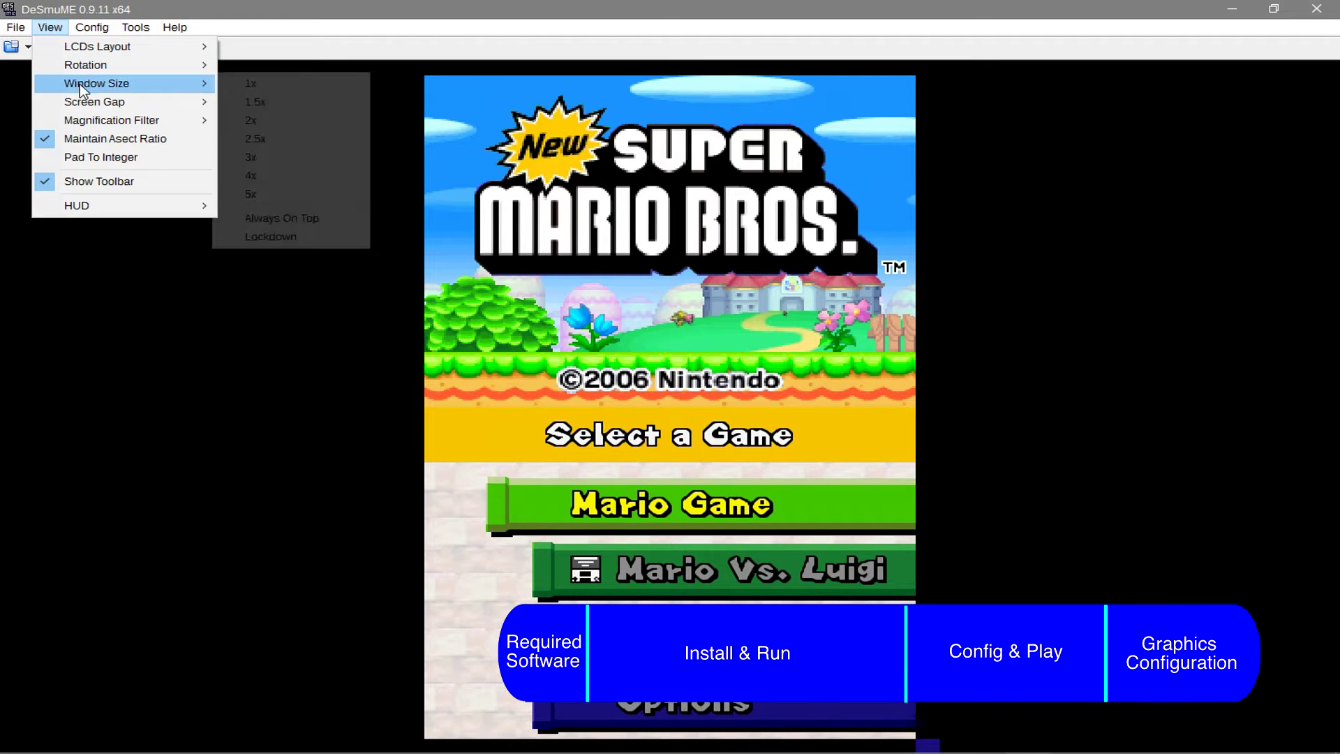
mouse_move(104, 120)
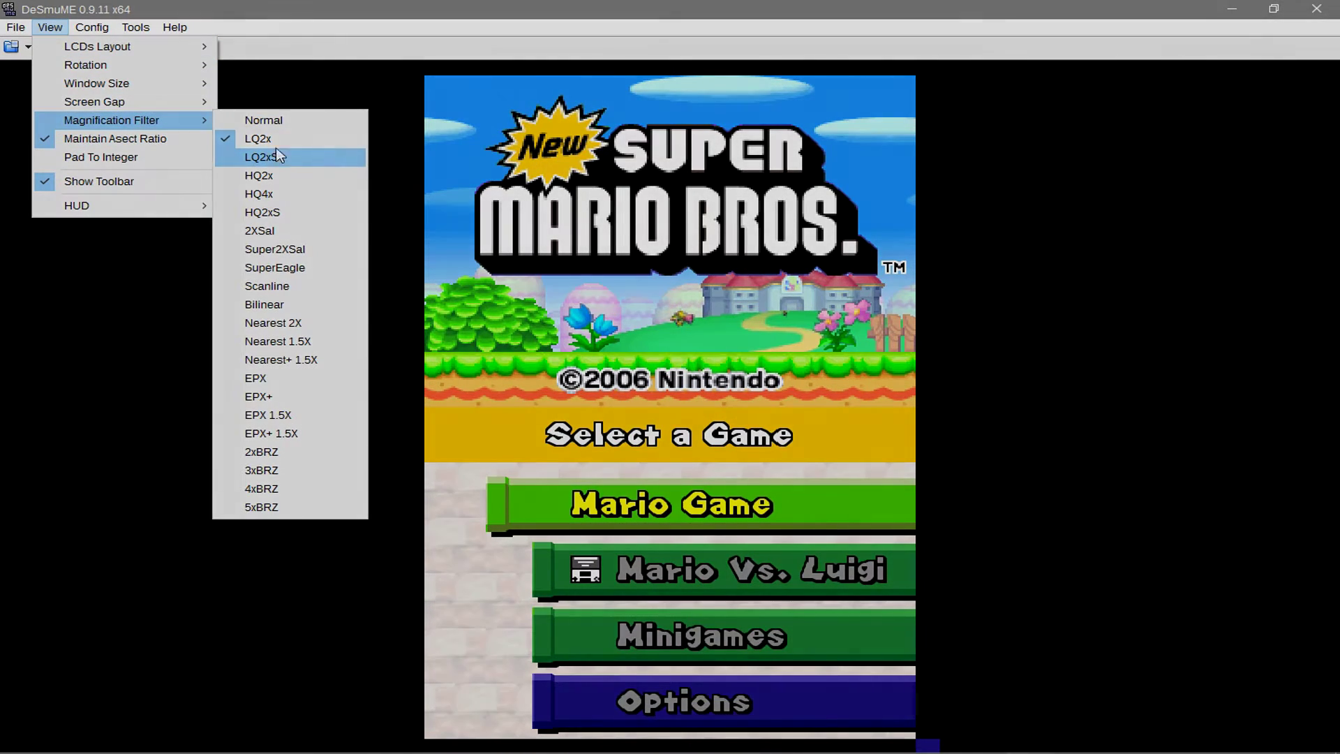
click(286, 124)
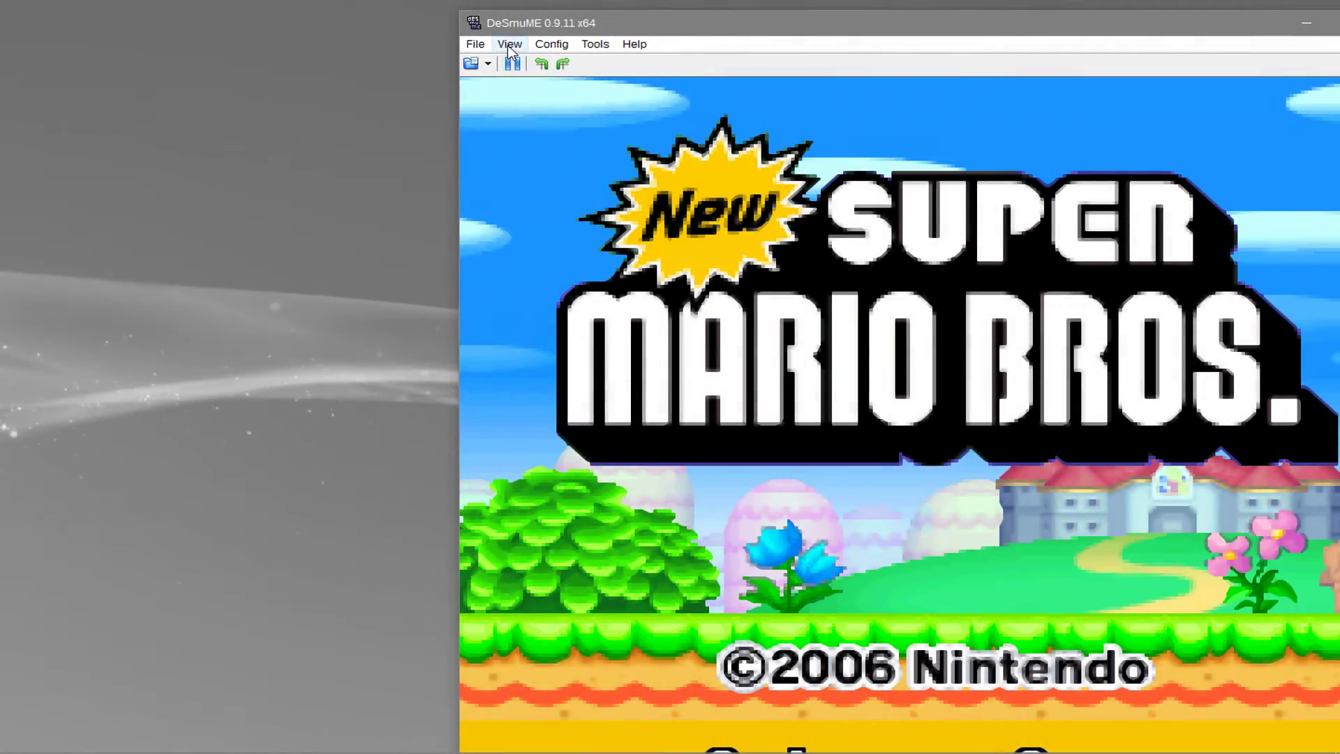
Set the magnification filter to Normal, then shrink the emulator window and reposition it on the desktop
click(511, 46)
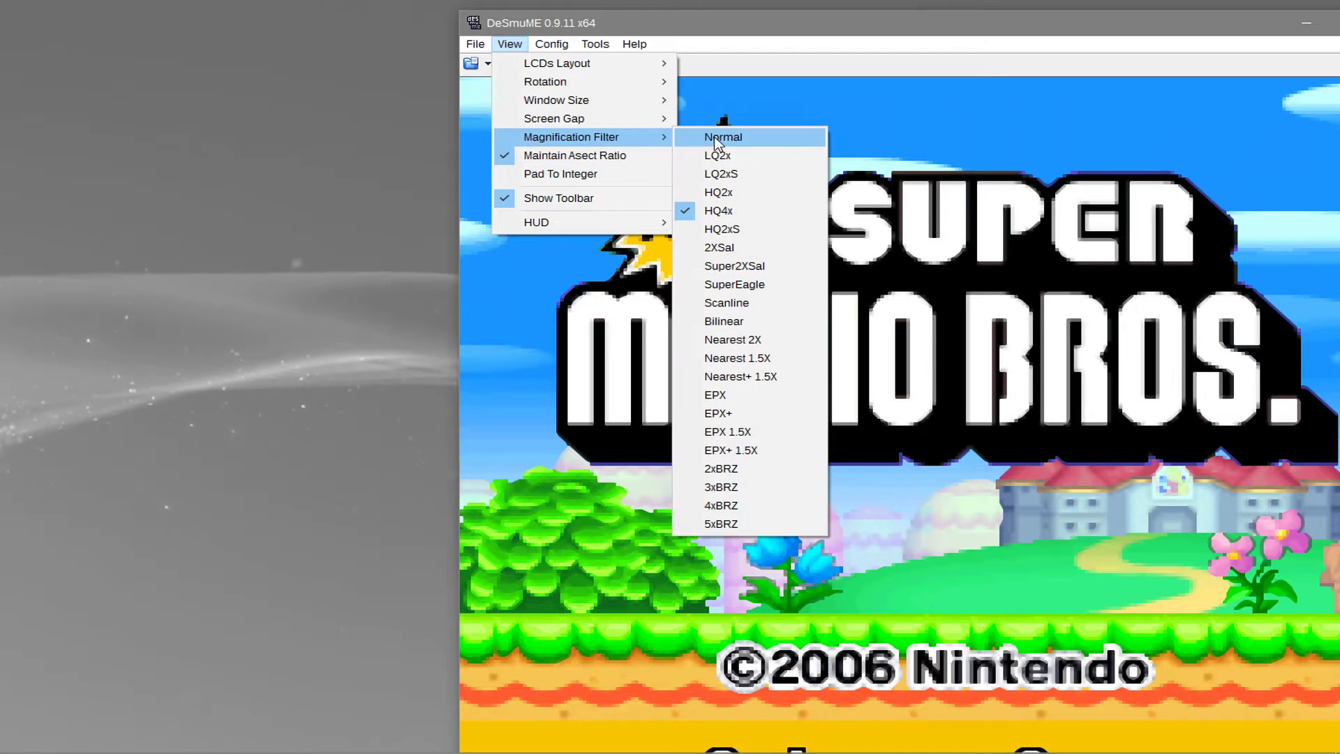
click(705, 137)
drag(457, 151, 1175, 168)
drag(1246, 22, 604, 198)
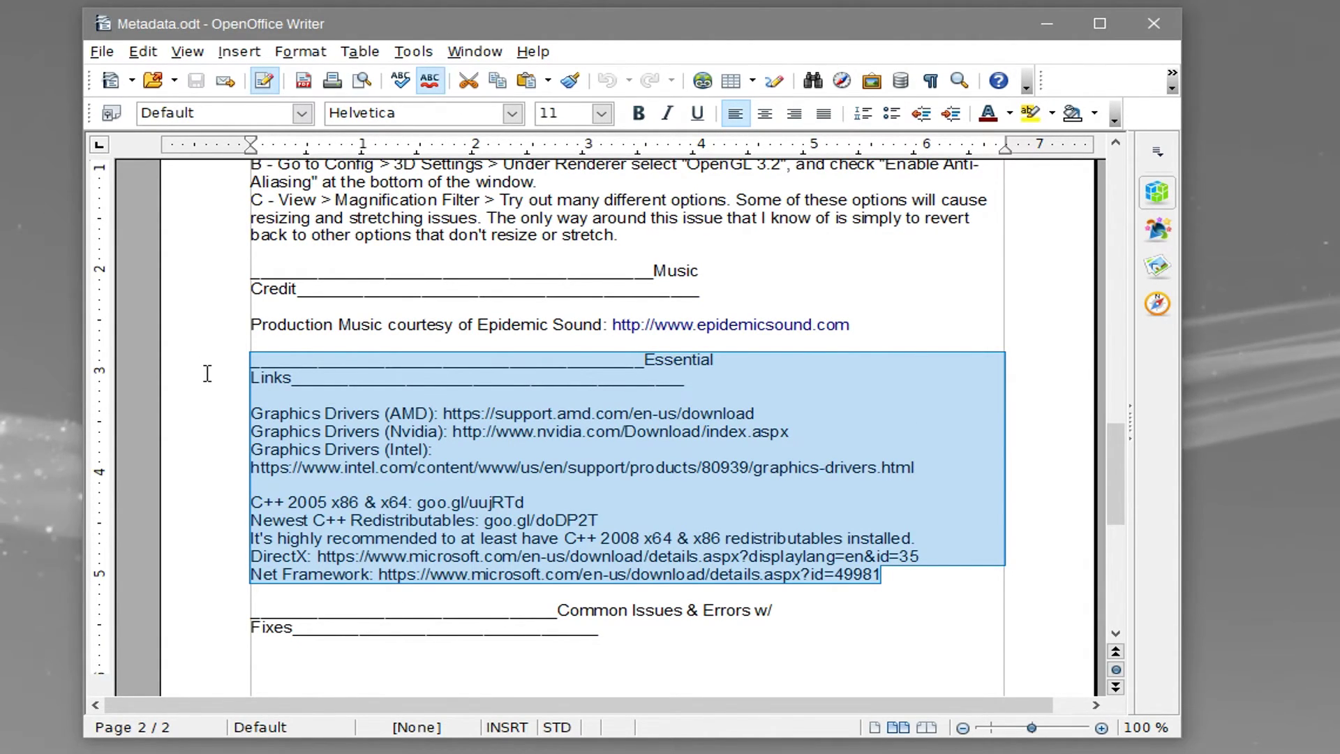
Close the Metadata.odt document containing the essential links
click(1154, 23)
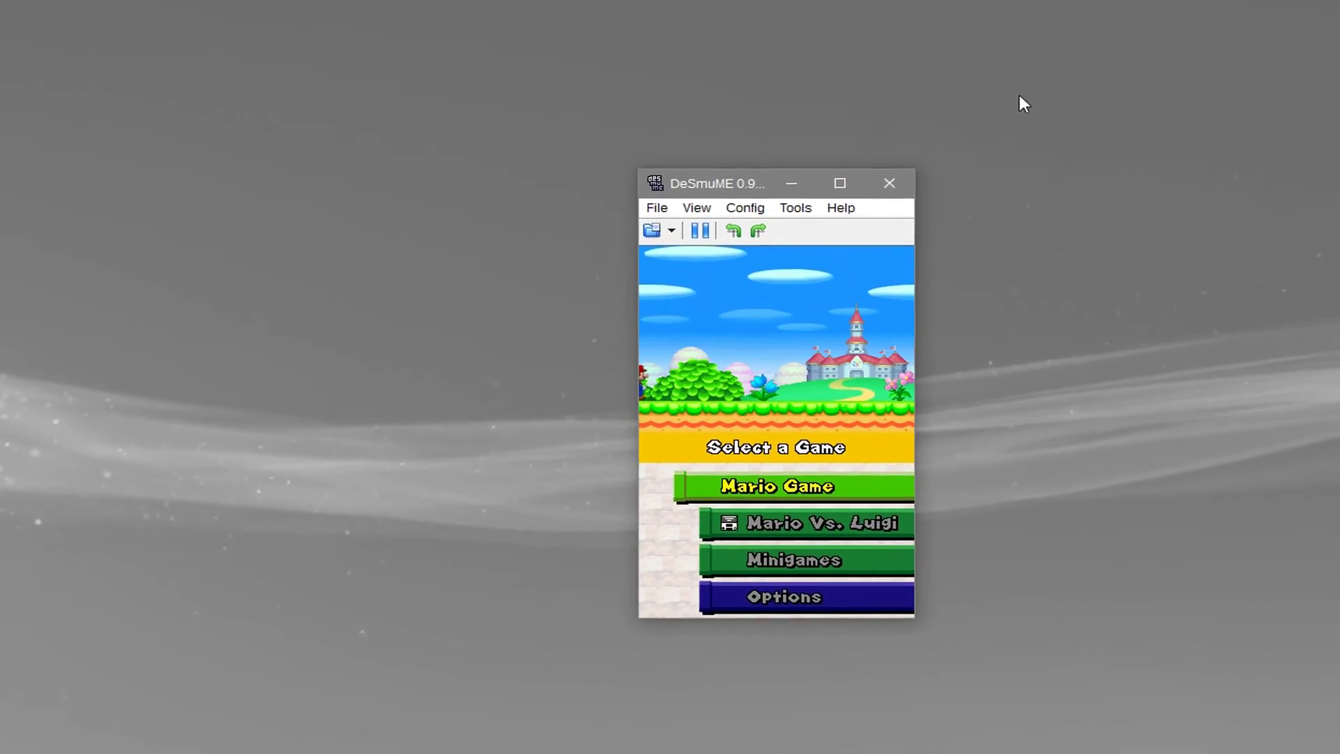